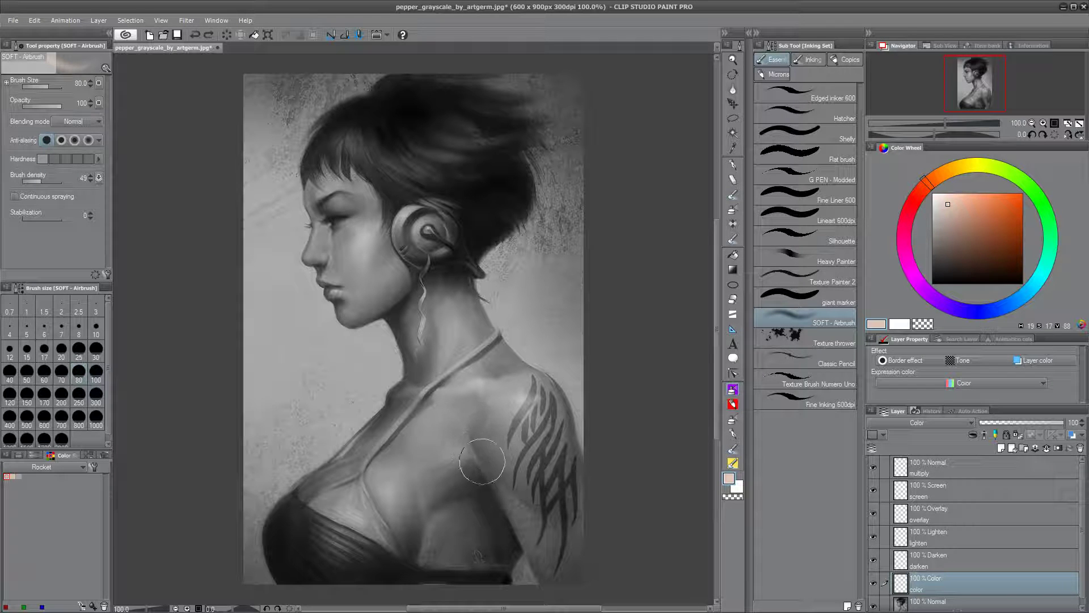
# Step: Airbrush pale peach skin tones over the woman's shoulder, back, arm, neck and face on the color layer
pyautogui.moveTo(492, 369)
pyautogui.mouseDown()
pyautogui.moveTo(411, 458)
pyautogui.moveTo(442, 400)
pyautogui.moveTo(390, 470)
pyautogui.moveTo(396, 512)
pyautogui.moveTo(403, 478)
pyautogui.moveTo(448, 477)
pyautogui.moveTo(447, 533)
pyautogui.moveTo(511, 453)
pyautogui.moveTo(470, 498)
pyautogui.moveTo(440, 500)
pyautogui.moveTo(431, 551)
pyautogui.moveTo(476, 527)
pyautogui.moveTo(469, 462)
pyautogui.moveTo(478, 539)
pyautogui.moveTo(505, 523)
pyautogui.moveTo(490, 469)
pyautogui.moveTo(455, 435)
pyautogui.moveTo(504, 392)
pyautogui.moveTo(498, 424)
pyautogui.moveTo(519, 491)
pyautogui.moveTo(536, 527)
pyautogui.moveTo(524, 492)
pyautogui.moveTo(560, 526)
pyautogui.moveTo(570, 490)
pyautogui.moveTo(511, 392)
pyautogui.mouseUp()
pyautogui.click(944, 200)
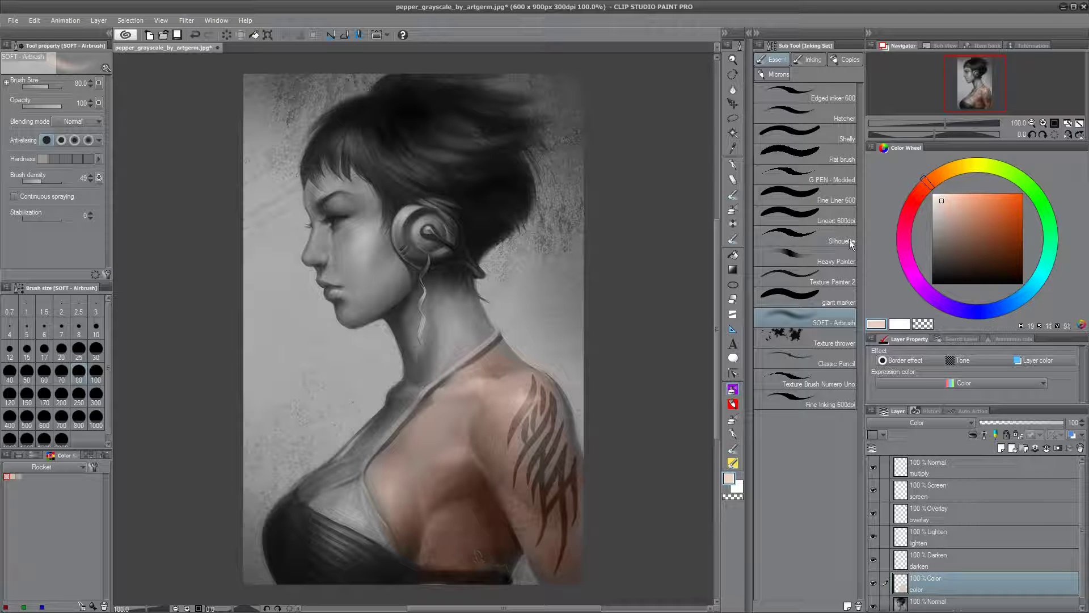
pyautogui.moveTo(413, 535)
pyautogui.mouseDown()
pyautogui.moveTo(502, 471)
pyautogui.moveTo(538, 409)
pyautogui.mouseUp()
pyautogui.moveTo(456, 339)
pyautogui.mouseDown()
pyautogui.moveTo(452, 312)
pyautogui.moveTo(453, 324)
pyautogui.moveTo(408, 318)
pyautogui.moveTo(331, 191)
pyautogui.moveTo(324, 254)
pyautogui.moveTo(335, 280)
pyautogui.moveTo(344, 287)
pyautogui.moveTo(346, 237)
pyautogui.moveTo(385, 266)
pyautogui.moveTo(350, 177)
pyautogui.moveTo(425, 323)
pyautogui.moveTo(420, 380)
pyautogui.moveTo(307, 501)
pyautogui.moveTo(465, 335)
pyautogui.moveTo(469, 346)
pyautogui.moveTo(459, 292)
pyautogui.moveTo(483, 345)
pyautogui.moveTo(427, 468)
pyautogui.moveTo(464, 532)
pyautogui.moveTo(497, 536)
pyautogui.moveTo(449, 469)
pyautogui.moveTo(507, 507)
pyautogui.mouseUp()
pyautogui.moveTo(520, 543)
pyautogui.mouseDown()
pyautogui.moveTo(556, 499)
pyautogui.moveTo(527, 482)
pyautogui.moveTo(519, 519)
pyautogui.moveTo(499, 522)
pyautogui.moveTo(508, 518)
pyautogui.mouseUp()
pyautogui.moveTo(436, 525)
pyautogui.mouseDown()
pyautogui.moveTo(489, 441)
pyautogui.moveTo(468, 518)
pyautogui.moveTo(486, 494)
pyautogui.moveTo(483, 469)
pyautogui.moveTo(449, 488)
pyautogui.moveTo(472, 483)
pyautogui.moveTo(458, 502)
pyautogui.moveTo(467, 491)
pyautogui.moveTo(457, 495)
pyautogui.moveTo(463, 482)
pyautogui.moveTo(456, 499)
pyautogui.moveTo(463, 474)
pyautogui.mouseUp()
# Step: Switch to the darken layer, try a muted orange airbrush stroke over the shoulder blade, and undo it
pyautogui.click(940, 564)
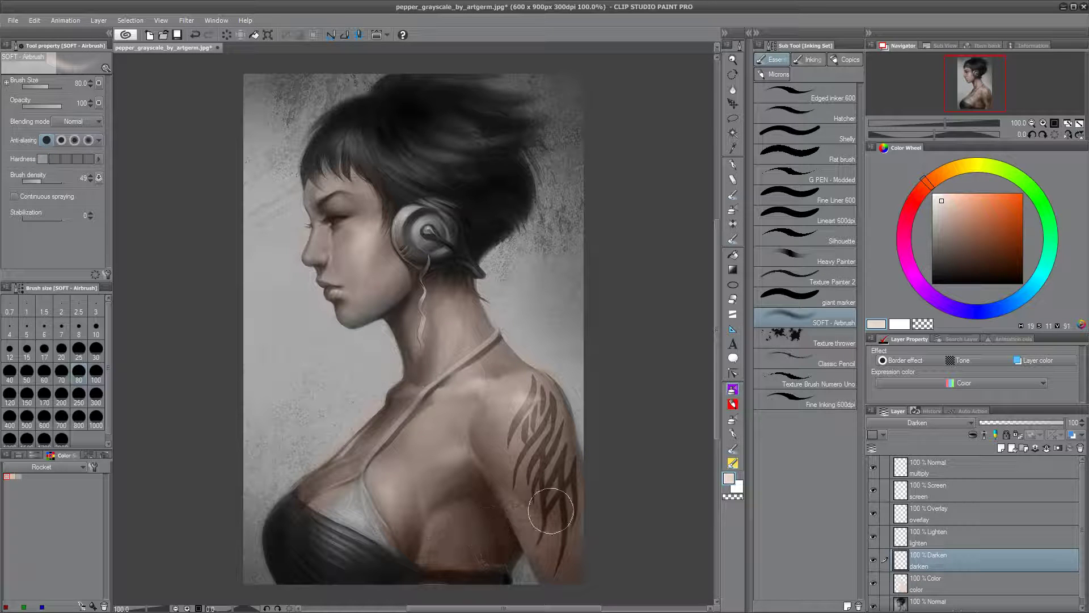
pyautogui.moveTo(951, 199); pyautogui.dragTo(978, 214)
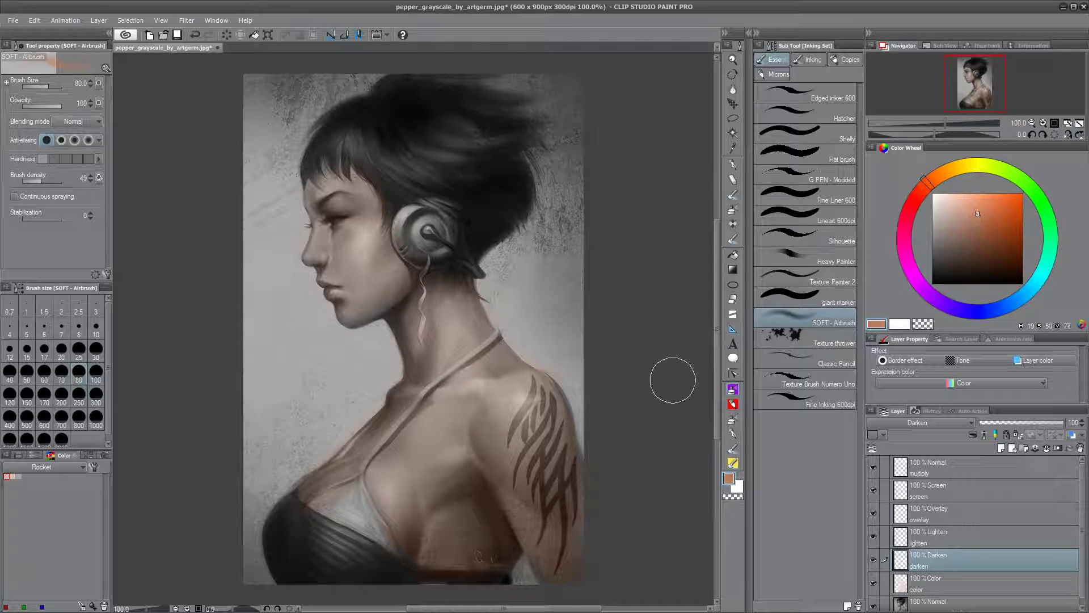
pyautogui.moveTo(436, 425)
pyautogui.mouseDown()
pyautogui.moveTo(465, 525)
pyautogui.moveTo(449, 458)
pyautogui.moveTo(473, 390)
pyautogui.moveTo(450, 434)
pyautogui.moveTo(483, 468)
pyautogui.moveTo(473, 487)
pyautogui.moveTo(504, 449)
pyautogui.mouseUp()
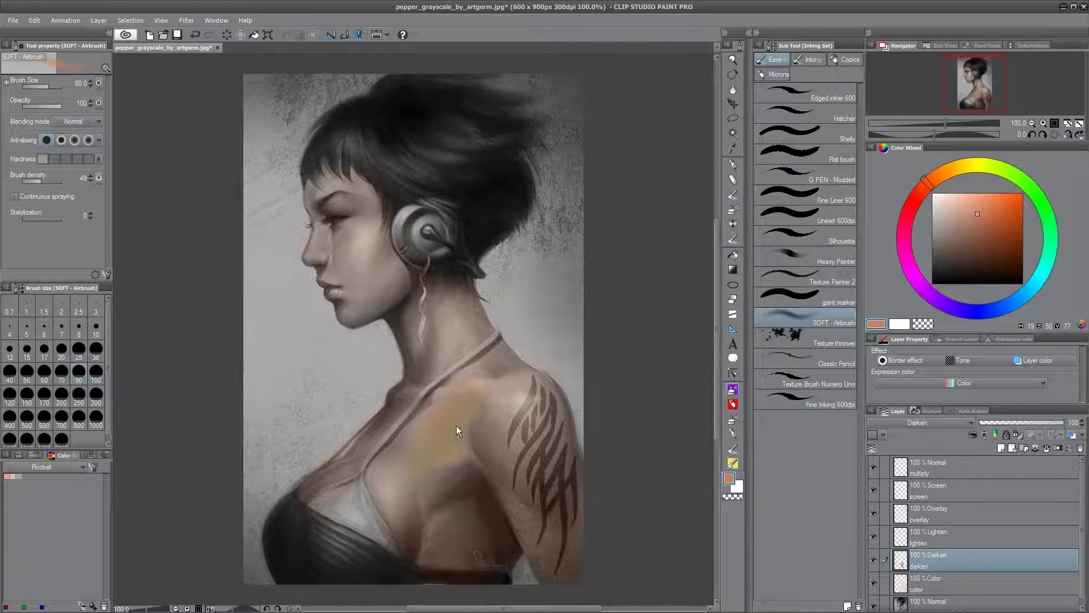
pyautogui.hotkey('ctrl', 'z')
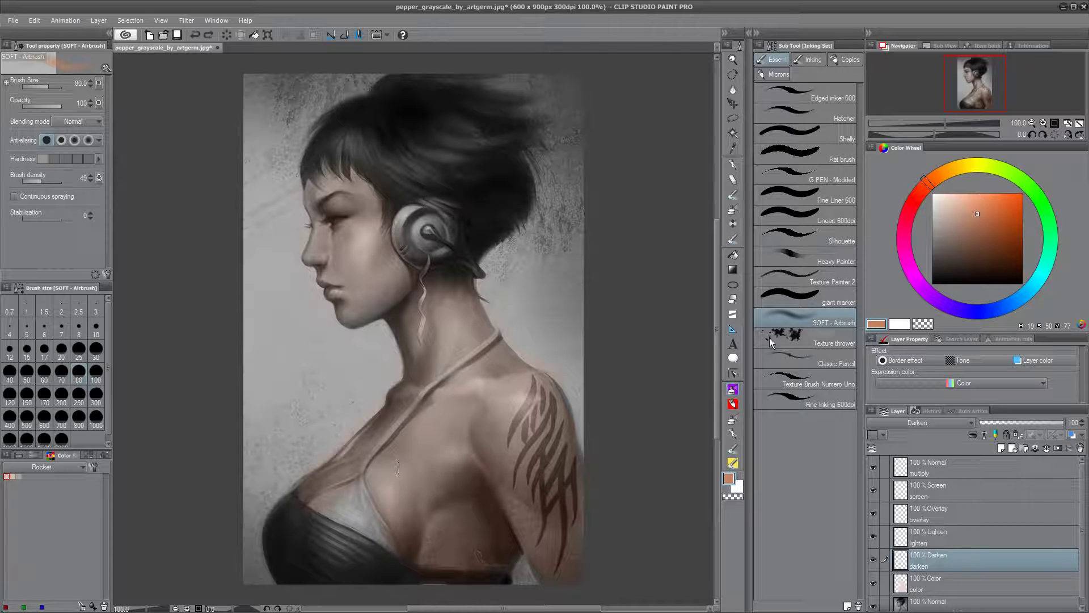
# Step: Pick a dark brown and lightly shade the lower back on the darken layer, undoing the overly heavy trial strokes
pyautogui.moveTo(975, 217); pyautogui.dragTo(965, 264)
pyautogui.click(424, 463)
pyautogui.moveTo(424, 463)
pyautogui.mouseDown()
pyautogui.moveTo(460, 433)
pyautogui.moveTo(461, 515)
pyautogui.moveTo(495, 537)
pyautogui.moveTo(491, 501)
pyautogui.mouseUp()
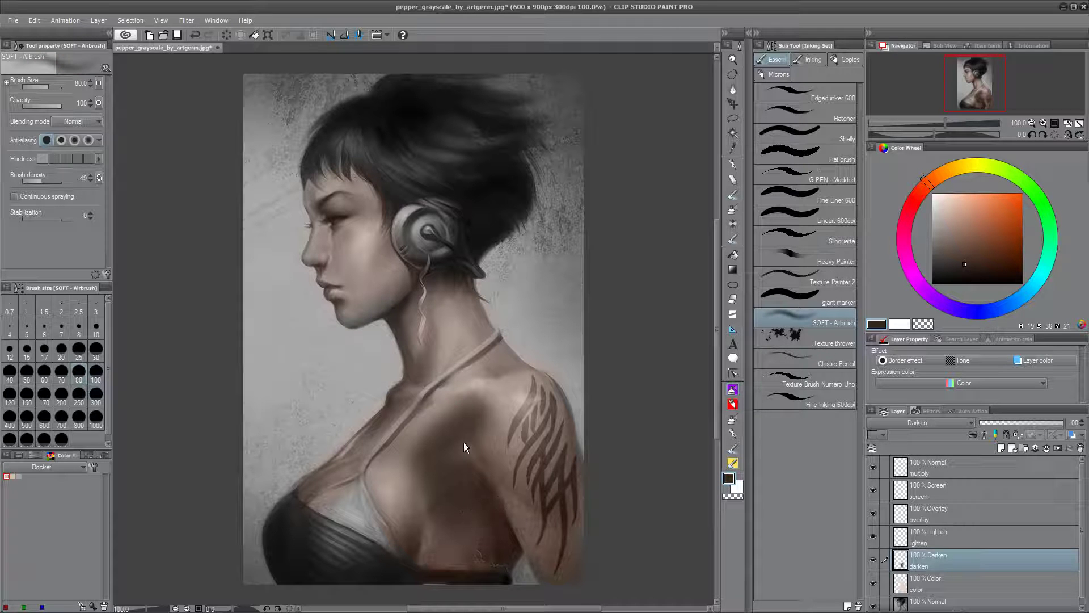
pyautogui.hotkey('ctrl', 'z')
pyautogui.moveTo(453, 421)
pyautogui.mouseDown()
pyautogui.moveTo(428, 453)
pyautogui.moveTo(451, 491)
pyautogui.mouseUp()
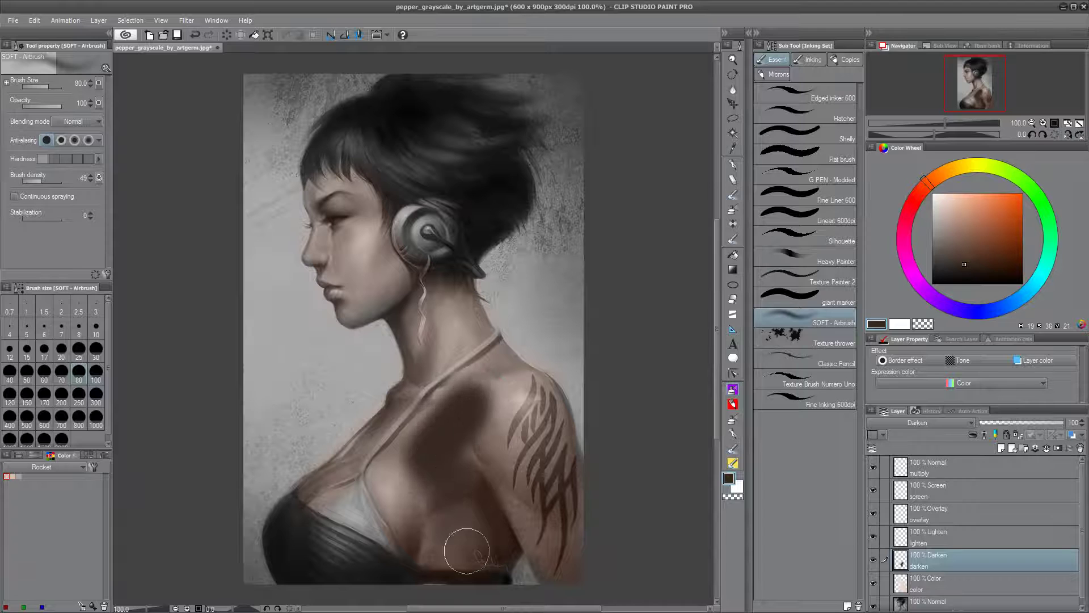
pyautogui.hotkey('ctrl', 'z')
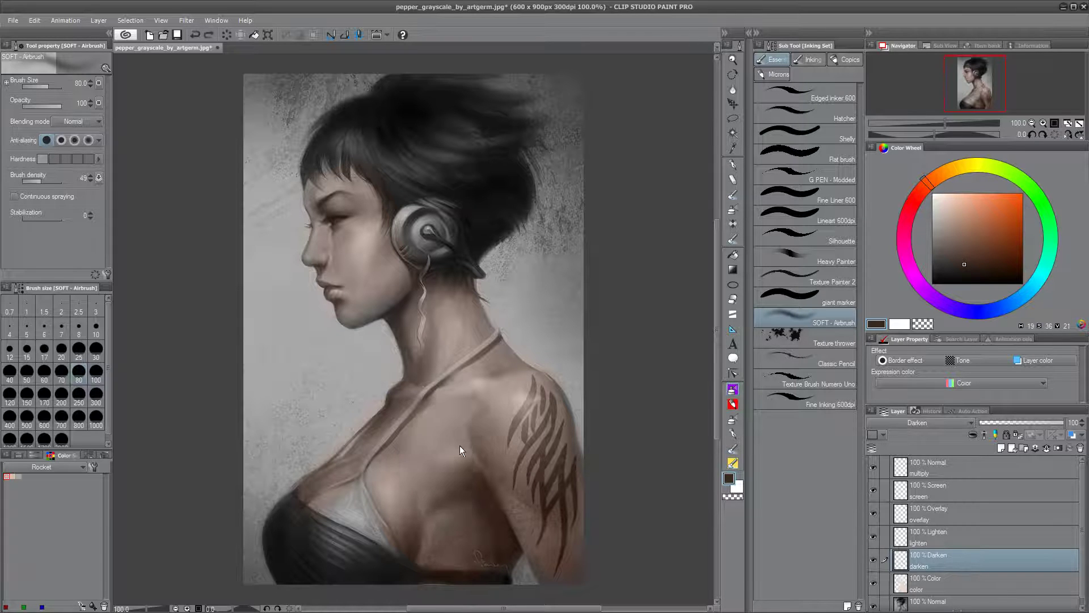
pyautogui.moveTo(451, 530)
pyautogui.mouseDown()
pyautogui.moveTo(498, 555)
pyautogui.moveTo(504, 545)
pyautogui.moveTo(460, 520)
pyautogui.moveTo(482, 527)
pyautogui.moveTo(485, 514)
pyautogui.moveTo(494, 530)
pyautogui.moveTo(452, 498)
pyautogui.mouseUp()
pyautogui.moveTo(518, 578)
pyautogui.mouseDown()
pyautogui.moveTo(521, 547)
pyautogui.moveTo(494, 520)
pyautogui.moveTo(454, 496)
pyautogui.mouseUp()
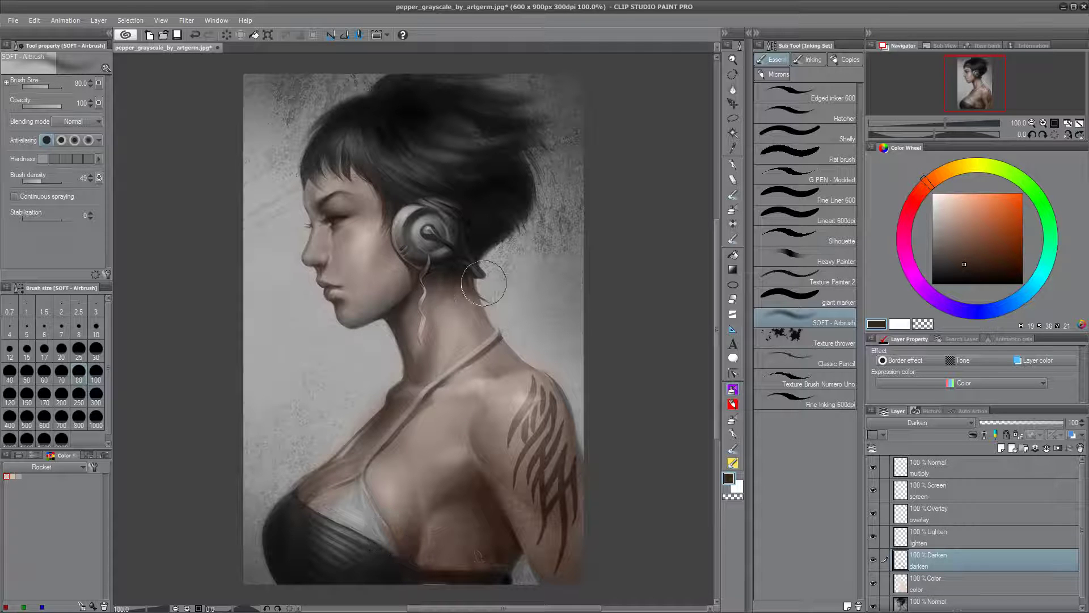
# Step: Airbrush dark brown along the front of the neck, the background's upper corners and the lower arm on the darken layer
pyautogui.moveTo(405, 342); pyautogui.dragTo(408, 360)
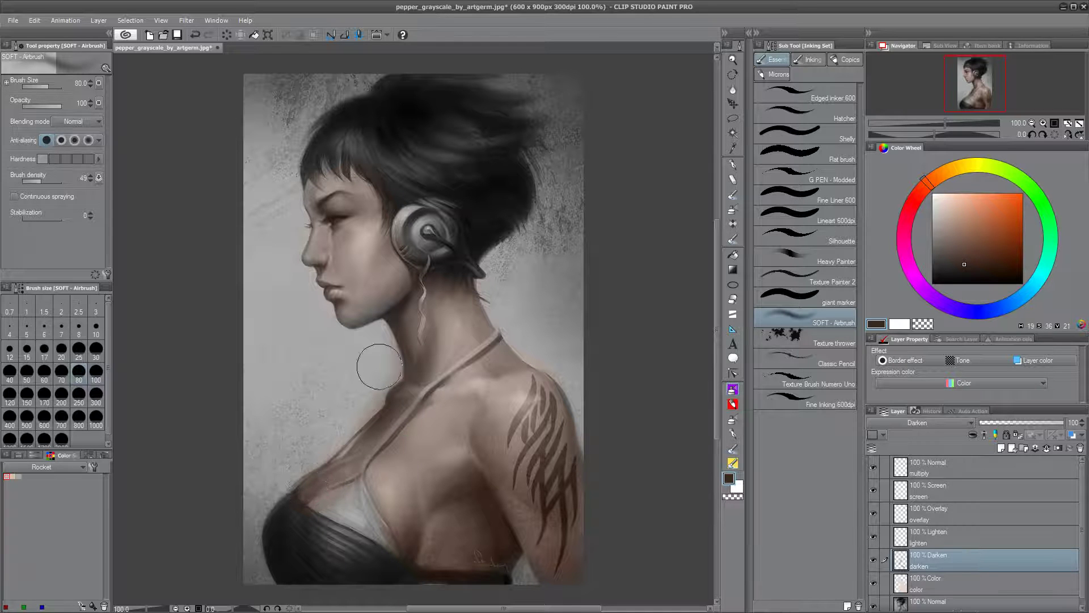
pyautogui.moveTo(575, 198)
pyautogui.mouseDown()
pyautogui.moveTo(561, 97)
pyautogui.moveTo(571, 129)
pyautogui.moveTo(561, 150)
pyautogui.mouseUp()
pyautogui.moveTo(317, 83)
pyautogui.mouseDown()
pyautogui.moveTo(273, 113)
pyautogui.moveTo(266, 136)
pyautogui.mouseUp()
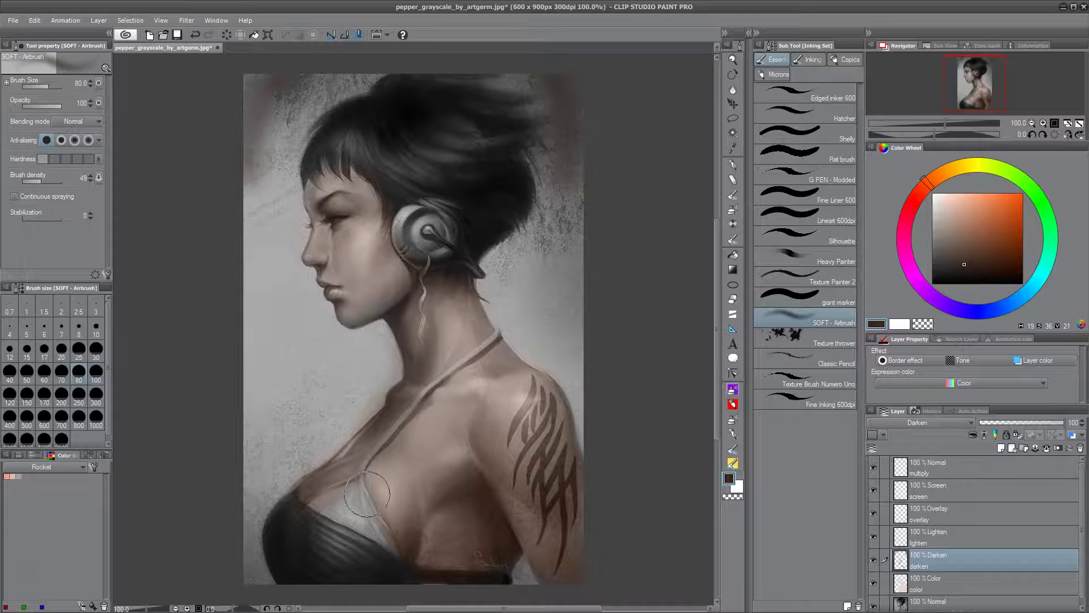
pyautogui.moveTo(526, 522)
pyautogui.mouseDown()
pyautogui.moveTo(512, 539)
pyautogui.moveTo(526, 528)
pyautogui.mouseUp()
# Step: Brighten the shoulder, neck, upper back, cheek and chest with pale peach airbrush strokes on the lighten layer
pyautogui.click(945, 546)
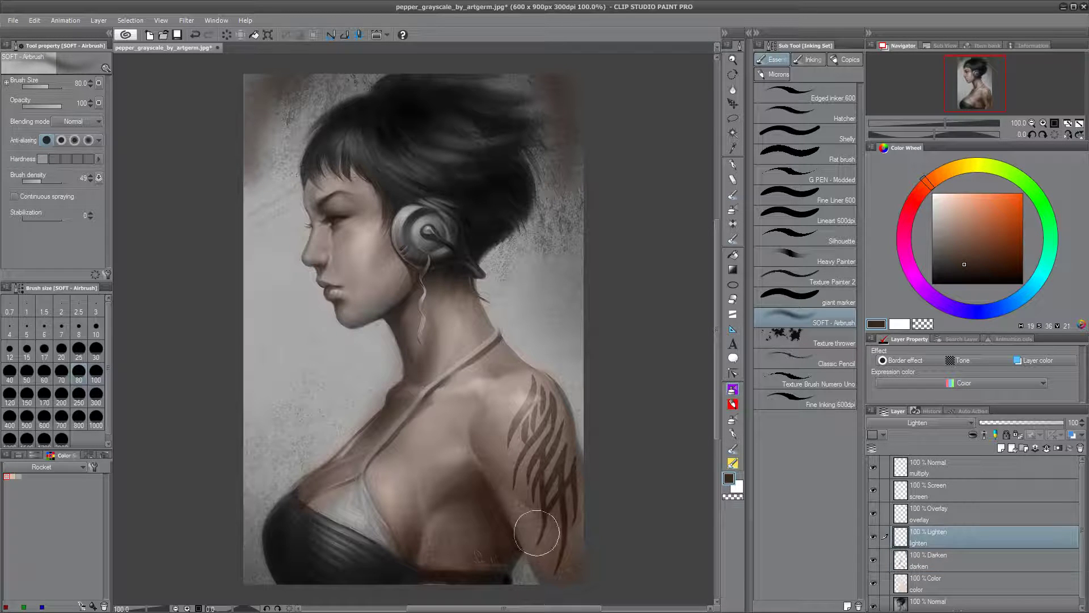
pyautogui.moveTo(964, 265); pyautogui.dragTo(943, 201)
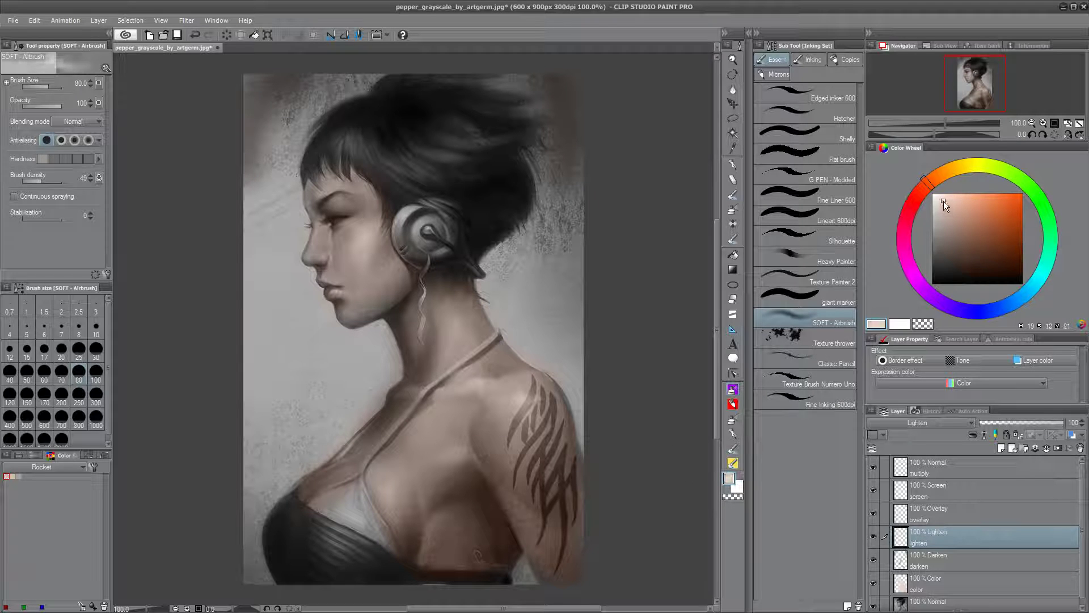
pyautogui.moveTo(537, 431)
pyautogui.mouseDown()
pyautogui.moveTo(534, 456)
pyautogui.moveTo(529, 444)
pyautogui.moveTo(511, 452)
pyautogui.mouseUp()
pyautogui.moveTo(470, 336)
pyautogui.mouseDown()
pyautogui.moveTo(459, 311)
pyautogui.moveTo(463, 329)
pyautogui.mouseUp()
pyautogui.moveTo(473, 390)
pyautogui.mouseDown()
pyautogui.moveTo(530, 381)
pyautogui.moveTo(434, 398)
pyautogui.moveTo(547, 378)
pyautogui.moveTo(563, 390)
pyautogui.moveTo(483, 381)
pyautogui.moveTo(534, 396)
pyautogui.moveTo(557, 423)
pyautogui.moveTo(518, 410)
pyautogui.moveTo(560, 432)
pyautogui.moveTo(508, 387)
pyautogui.moveTo(443, 388)
pyautogui.moveTo(508, 411)
pyautogui.mouseUp()
pyautogui.moveTo(424, 392)
pyautogui.mouseDown()
pyautogui.moveTo(403, 389)
pyautogui.moveTo(416, 421)
pyautogui.mouseUp()
pyautogui.moveTo(379, 354)
pyautogui.mouseDown()
pyautogui.moveTo(379, 256)
pyautogui.moveTo(367, 233)
pyautogui.moveTo(373, 319)
pyautogui.moveTo(375, 242)
pyautogui.moveTo(359, 362)
pyautogui.moveTo(375, 272)
pyautogui.moveTo(364, 255)
pyautogui.moveTo(337, 350)
pyautogui.moveTo(372, 232)
pyautogui.moveTo(361, 278)
pyautogui.moveTo(369, 249)
pyautogui.mouseUp()
pyautogui.moveTo(336, 469)
pyautogui.mouseDown()
pyautogui.moveTo(519, 403)
pyautogui.moveTo(518, 469)
pyautogui.moveTo(455, 493)
pyautogui.moveTo(356, 452)
pyautogui.mouseUp()
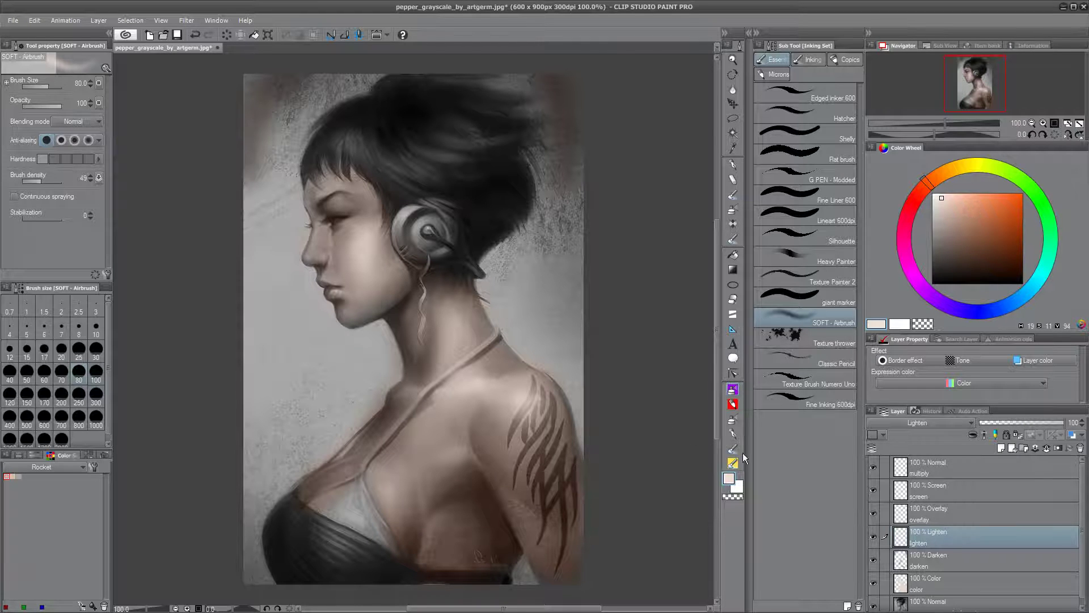
# Step: Try covering the lower back with dark brown on the lighten layer using the giant marker brush
pyautogui.click(963, 261)
pyautogui.click(805, 296)
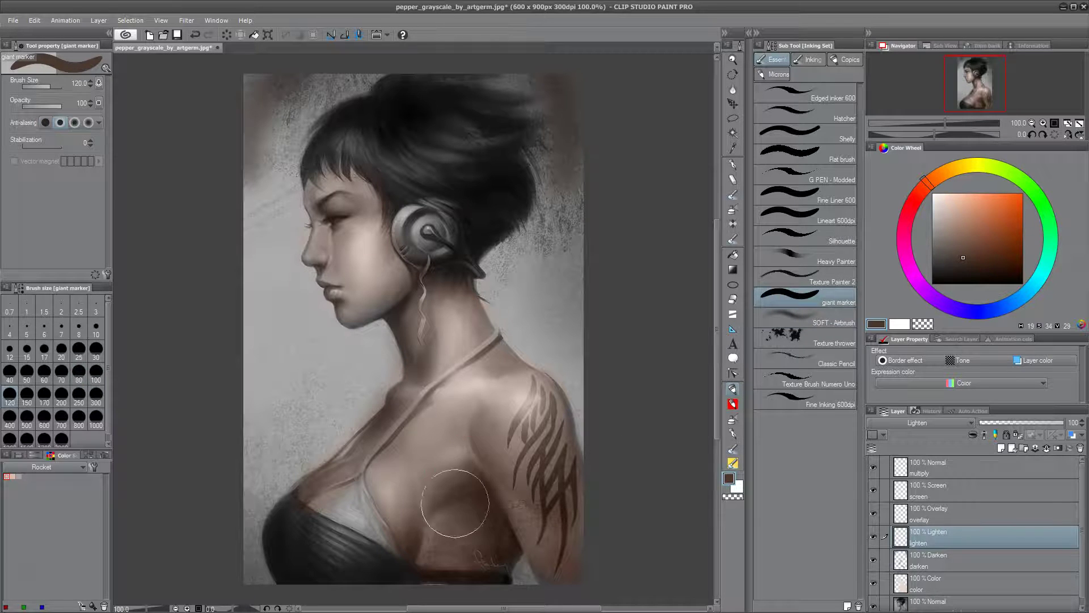
pyautogui.moveTo(475, 505)
pyautogui.mouseDown()
pyautogui.moveTo(489, 409)
pyautogui.moveTo(476, 559)
pyautogui.mouseUp()
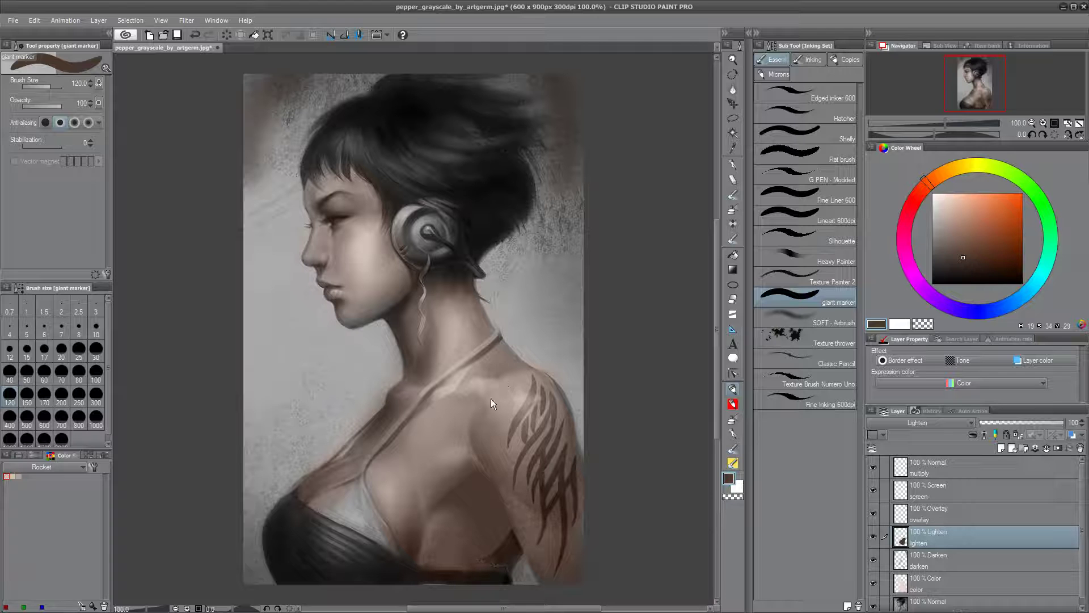
# Step: Try dark brown giant marker strokes over the shoulder, back and arm on the darken layer, and undo them
pyautogui.click(934, 556)
pyautogui.moveTo(499, 448)
pyautogui.mouseDown()
pyautogui.moveTo(431, 471)
pyautogui.moveTo(564, 555)
pyautogui.mouseUp()
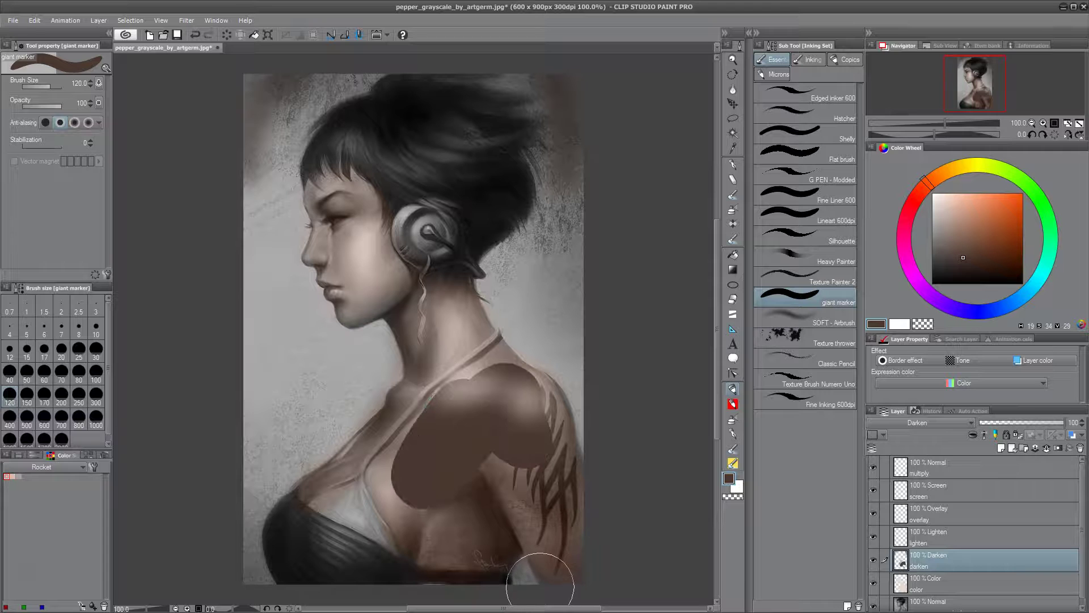
pyautogui.hotkey('ctrl', 'z')
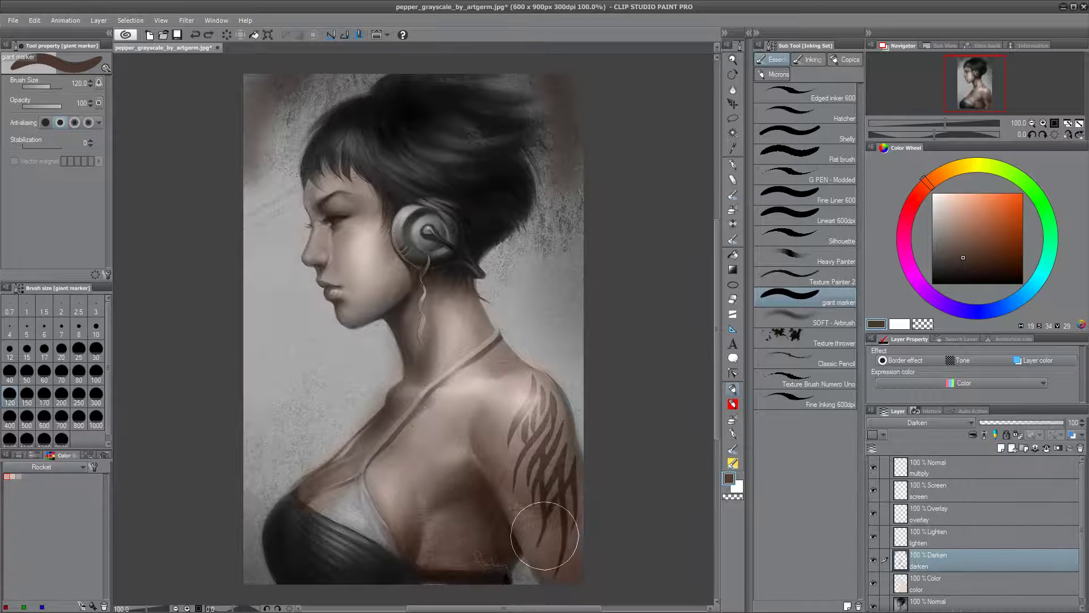
pyautogui.moveTo(545, 530); pyautogui.dragTo(549, 464)
pyautogui.hotkey('ctrl', 'z')
# Step: Highlight the shoulder in pale peach on the lighten layer with the SOFT - Airbrush, undoing the giant marker test dab
pyautogui.click(945, 535)
pyautogui.moveTo(964, 258); pyautogui.dragTo(947, 202)
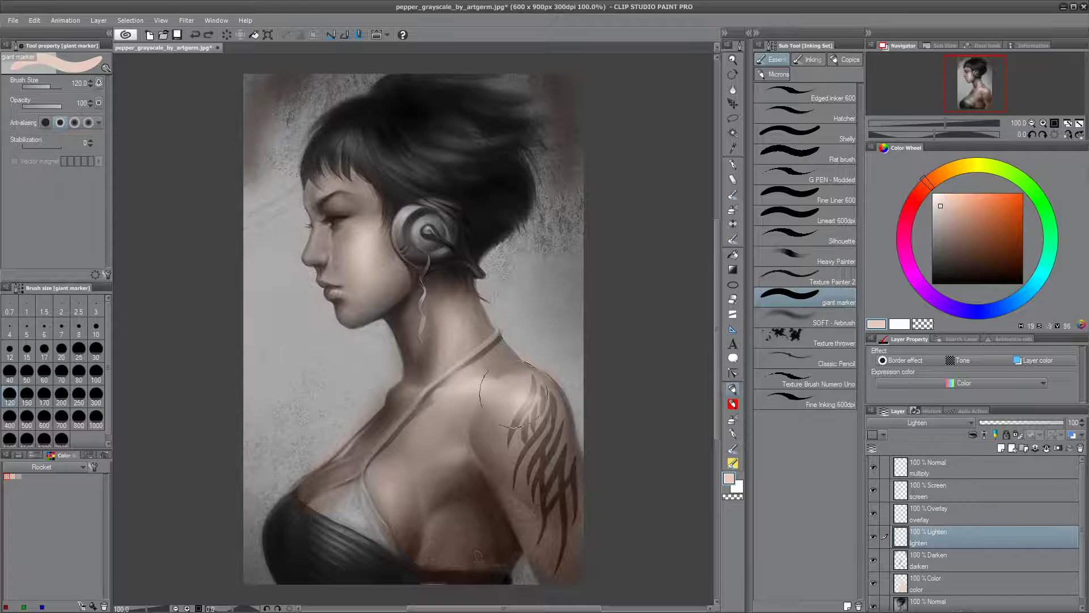
pyautogui.click(505, 366)
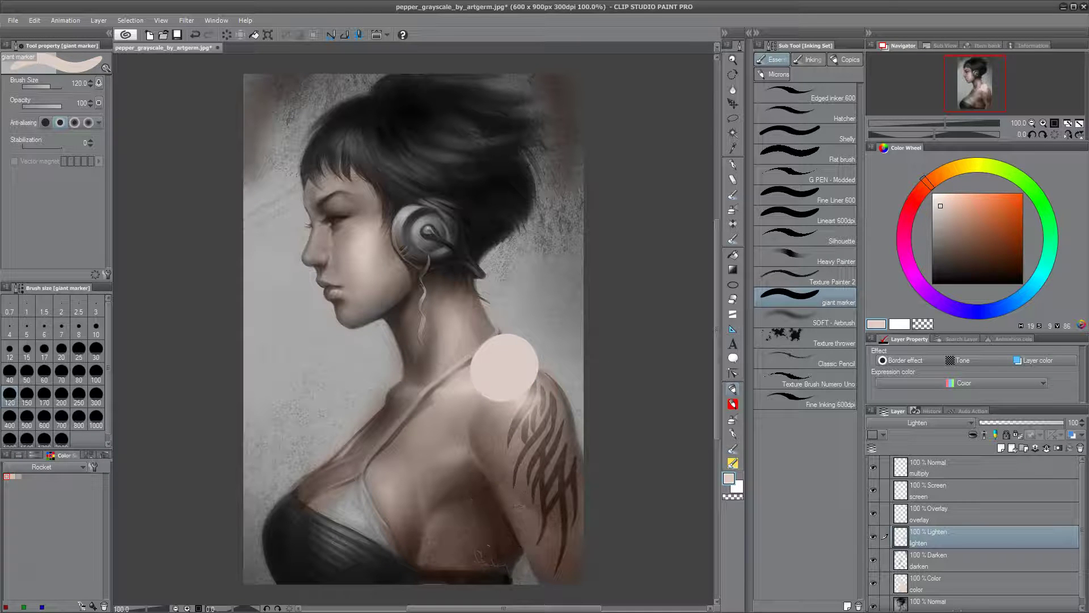
pyautogui.hotkey('ctrl', 'z')
pyautogui.click(843, 318)
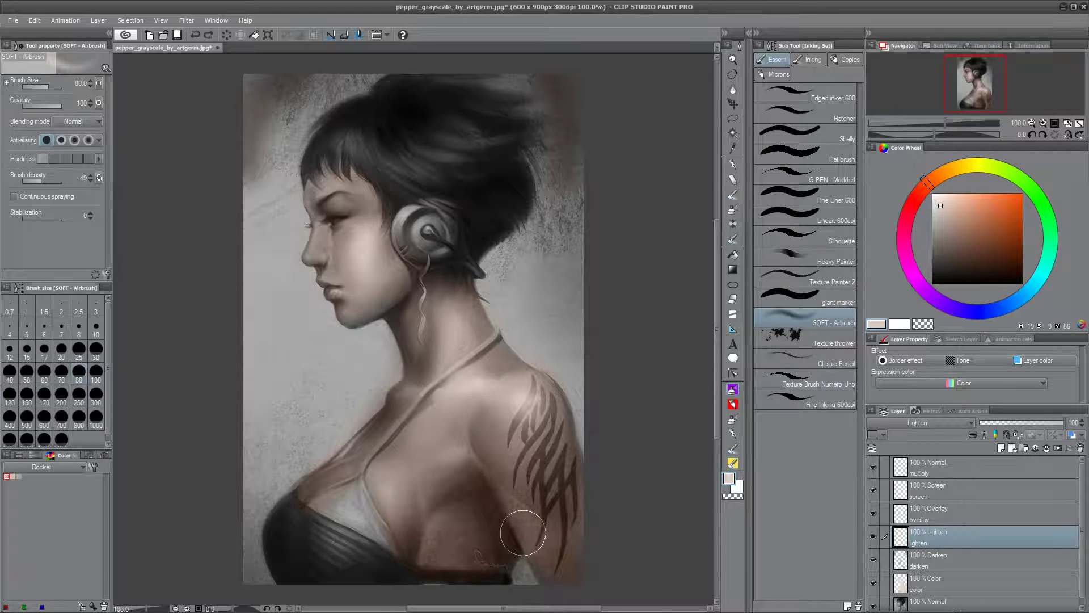
pyautogui.moveTo(536, 399); pyautogui.dragTo(527, 419)
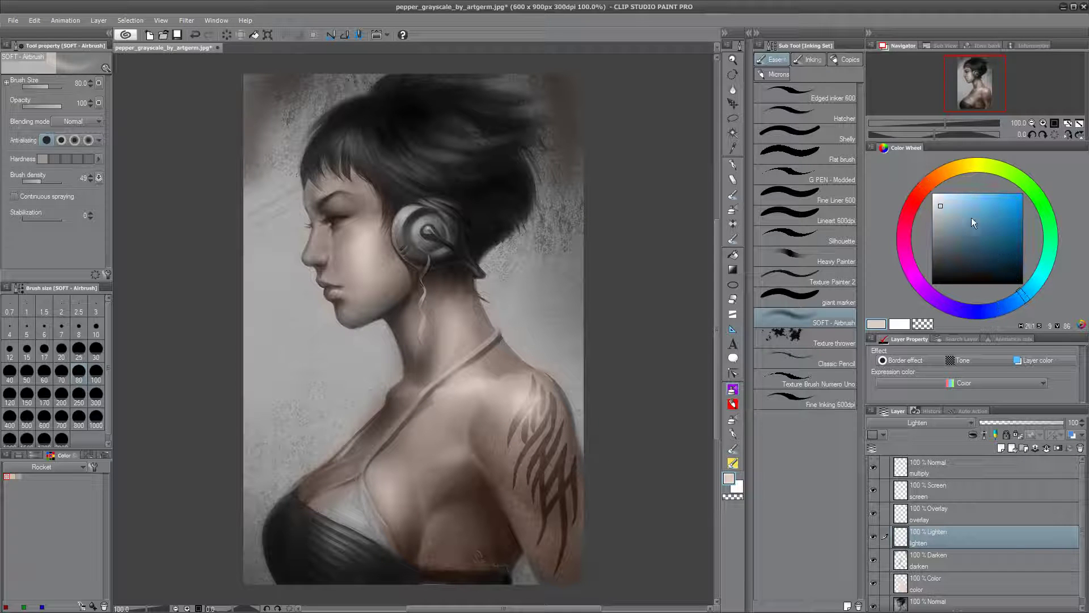
# Step: Pick a light blue, reduce the airbrush to size 25, and tint the eye, switching from the lighten to the color layer
pyautogui.click(958, 199)
pyautogui.press('[')
pyautogui.press('[')
pyautogui.press('[')
pyautogui.press('[')
pyautogui.press('[')
pyautogui.press('[')
pyautogui.moveTo(336, 219); pyautogui.dragTo(347, 214)
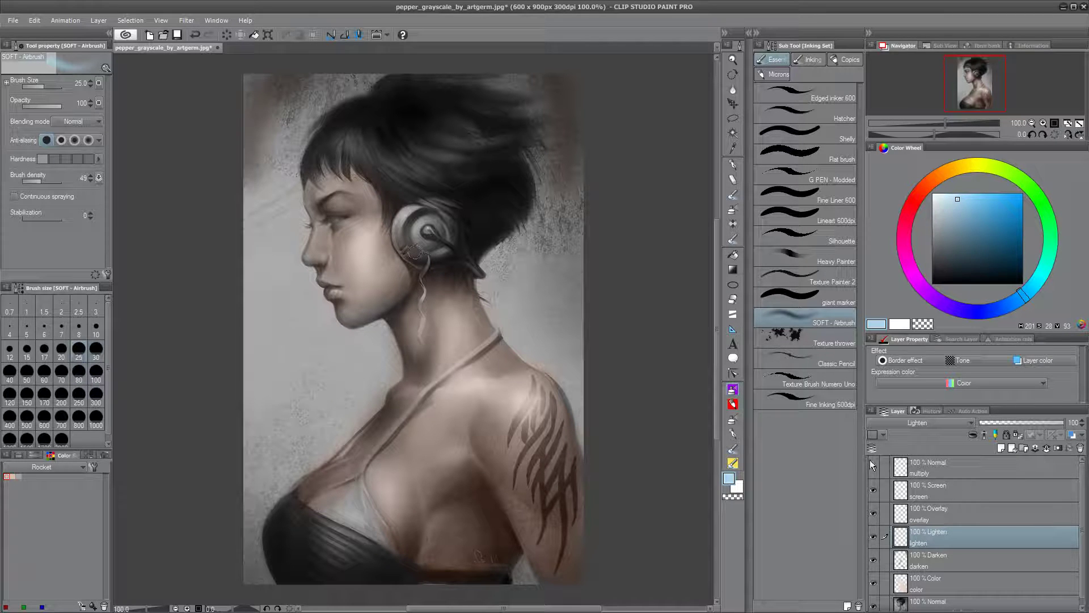
pyautogui.click(949, 576)
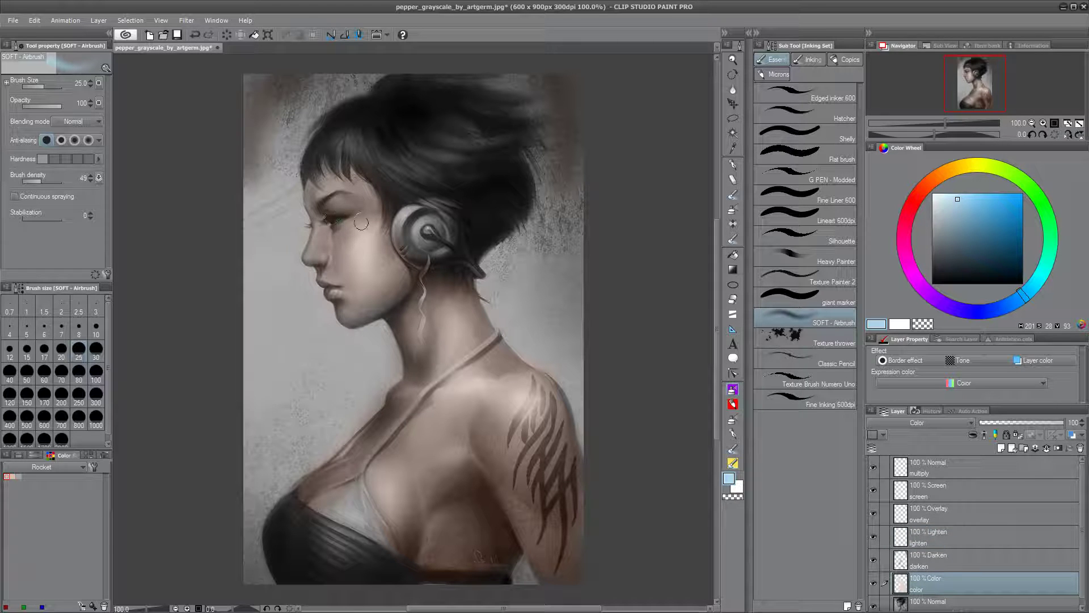
# Step: Tint the lips soft pink on the color layer and deepen them with darker reds on the darken layer
pyautogui.click(908, 206)
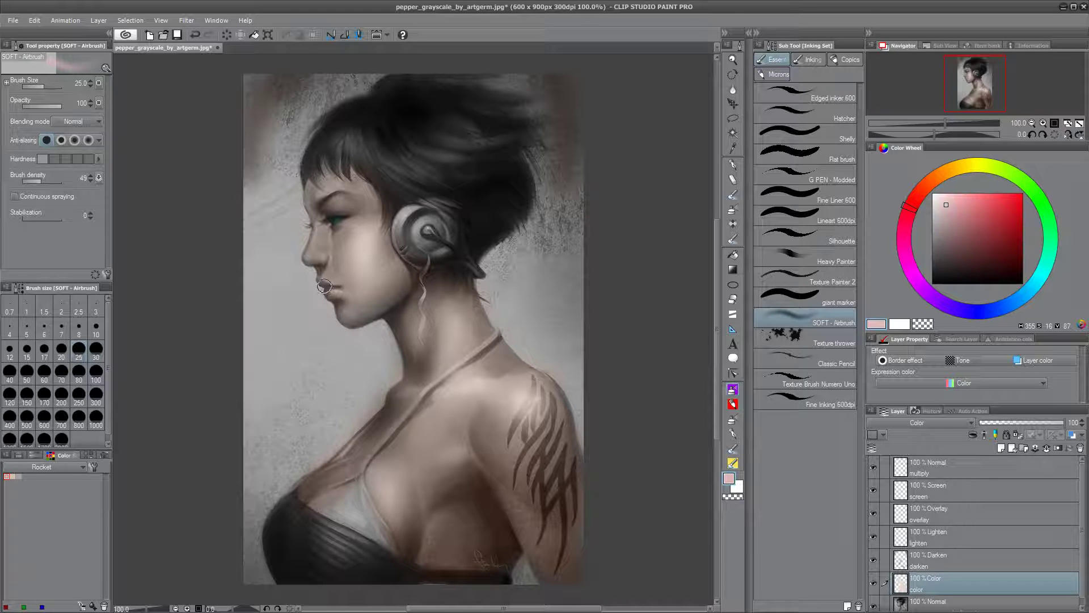
pyautogui.moveTo(345, 287); pyautogui.dragTo(345, 284)
pyautogui.click(954, 553)
pyautogui.moveTo(951, 207); pyautogui.dragTo(945, 232)
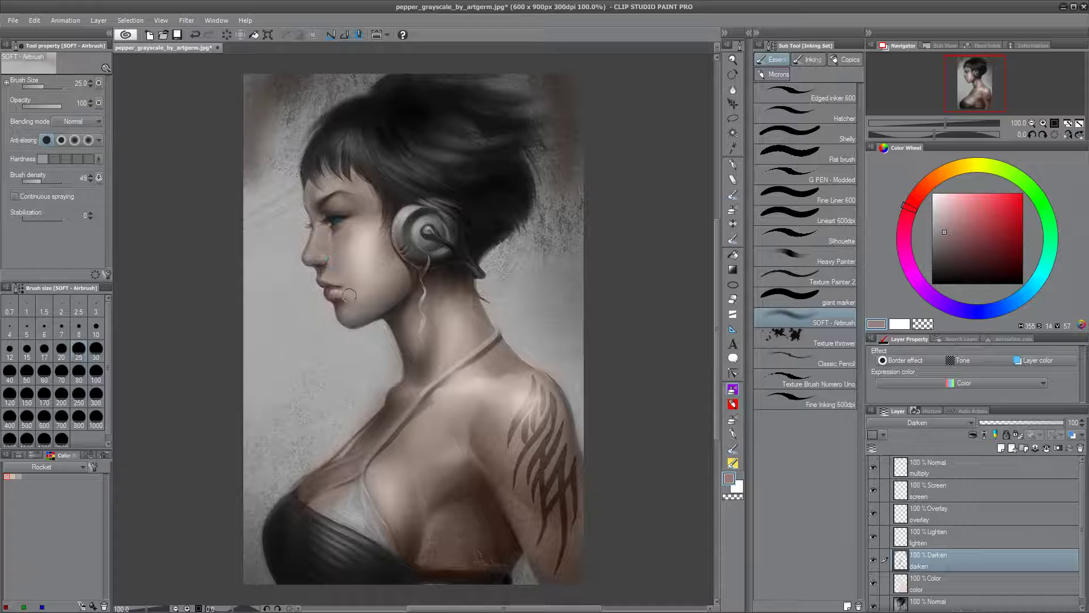
pyautogui.click(979, 262)
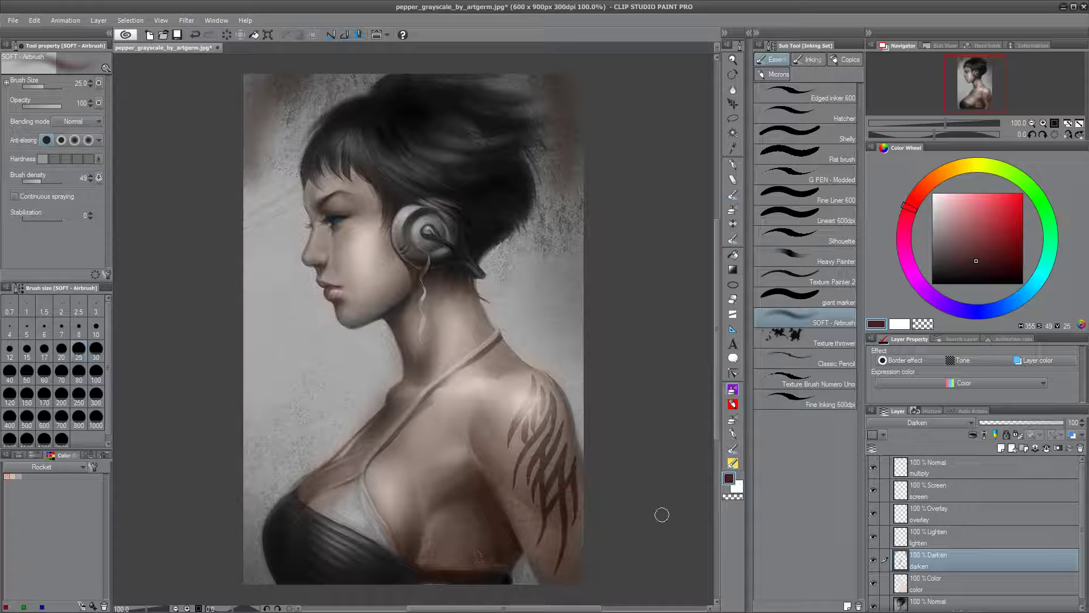
# Step: Set up a reddish-brown airbrush at size 60 on the overlay layer, try a stroke across the upper shoulder, and undo it
pyautogui.click(948, 515)
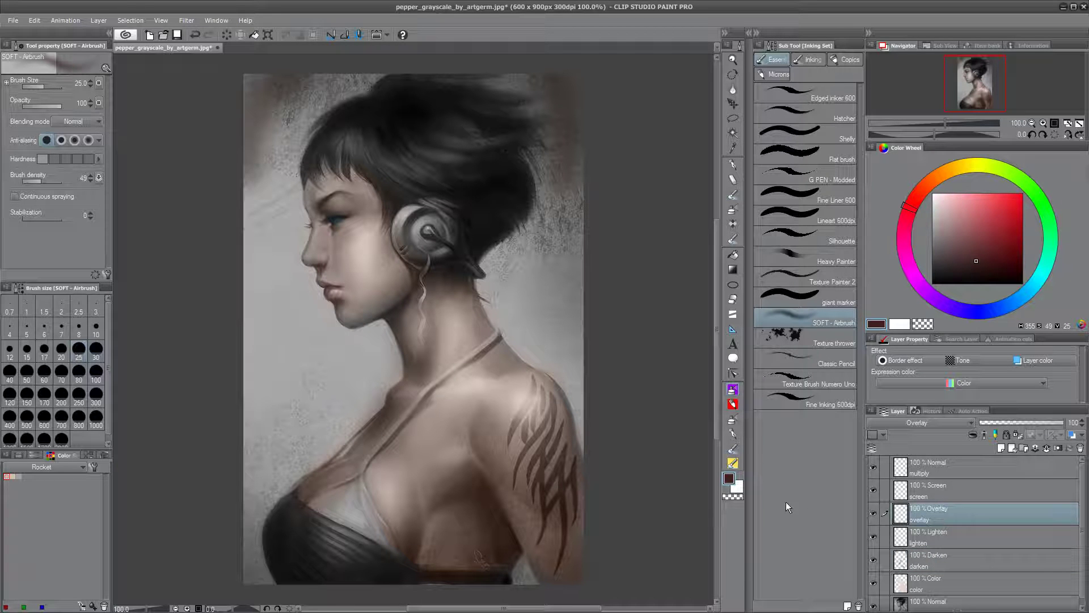
pyautogui.click(936, 178)
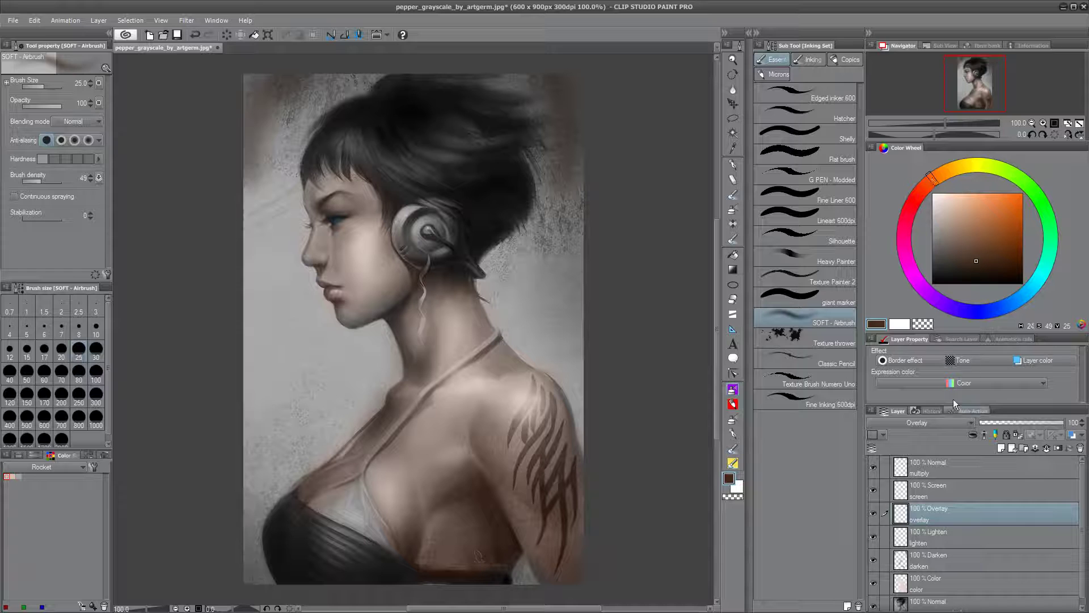
pyautogui.keyDown('alt'); pyautogui.click(465, 420); pyautogui.keyUp('alt')
pyautogui.click(977, 246)
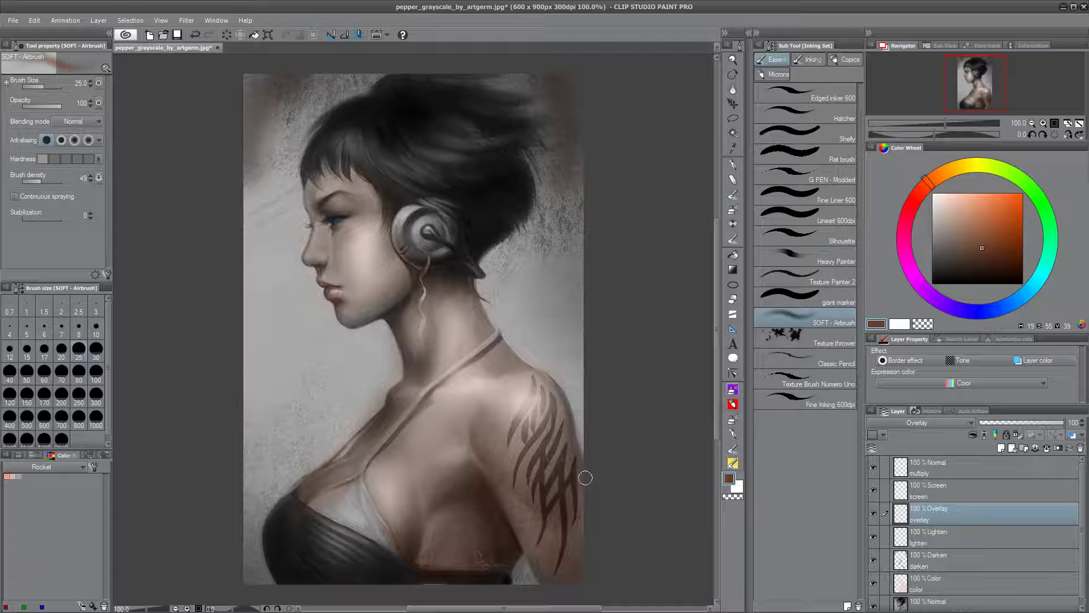
pyautogui.press(']')
pyautogui.press(']')
pyautogui.press(']')
pyautogui.press(']')
pyautogui.moveTo(453, 391); pyautogui.dragTo(497, 368)
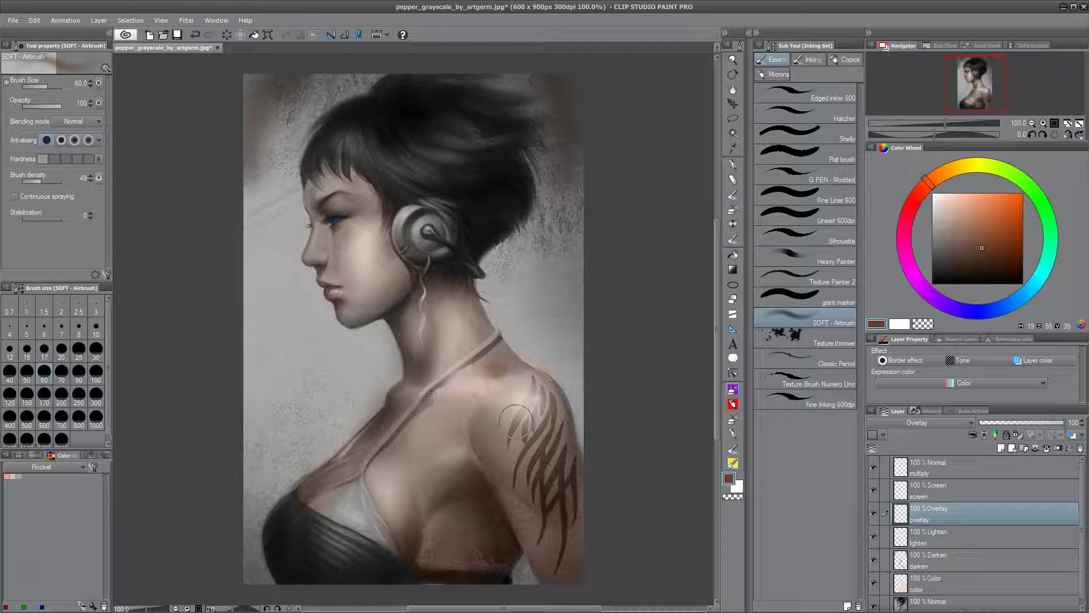
pyautogui.hotkey('ctrl', 'z')
# Step: Warm the side of the torso, the shoulder and the tattooed arm with reddish-brown airbrush strokes on the overlay layer
pyautogui.moveTo(390, 480)
pyautogui.mouseDown()
pyautogui.moveTo(401, 540)
pyautogui.moveTo(419, 431)
pyautogui.moveTo(489, 492)
pyautogui.moveTo(430, 553)
pyautogui.moveTo(451, 531)
pyautogui.moveTo(479, 552)
pyautogui.mouseUp()
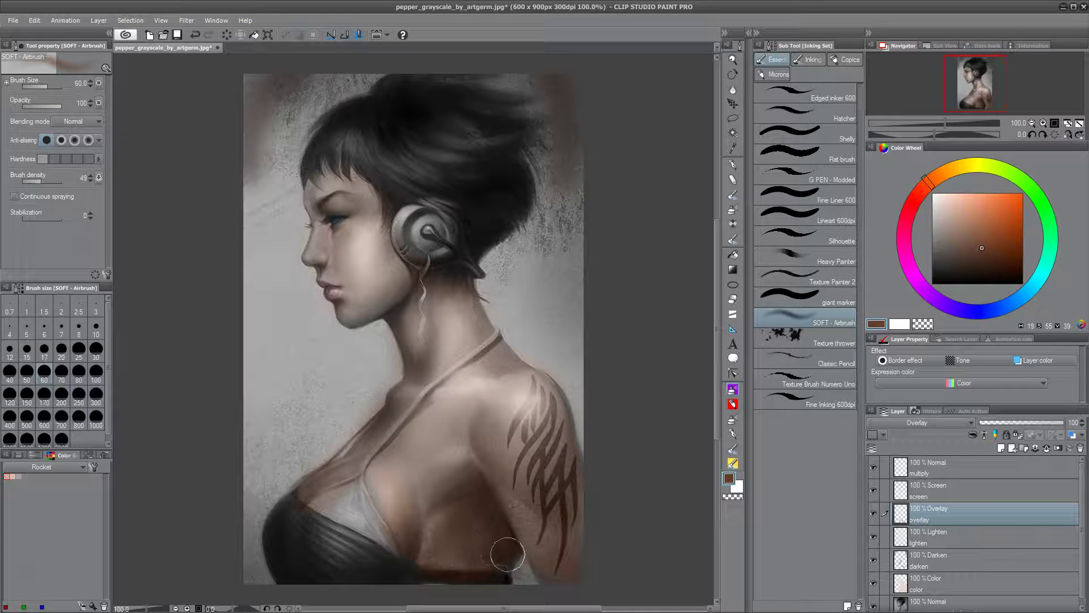
pyautogui.moveTo(508, 463)
pyautogui.mouseDown()
pyautogui.moveTo(580, 596)
pyautogui.moveTo(533, 488)
pyautogui.moveTo(491, 452)
pyautogui.mouseUp()
pyautogui.moveTo(509, 410)
pyautogui.mouseDown()
pyautogui.moveTo(460, 396)
pyautogui.moveTo(532, 335)
pyautogui.moveTo(378, 428)
pyautogui.moveTo(335, 481)
pyautogui.moveTo(411, 422)
pyautogui.moveTo(455, 344)
pyautogui.moveTo(426, 344)
pyautogui.moveTo(416, 368)
pyautogui.moveTo(436, 292)
pyautogui.moveTo(432, 334)
pyautogui.moveTo(401, 328)
pyautogui.moveTo(496, 302)
pyautogui.moveTo(476, 295)
pyautogui.moveTo(487, 334)
pyautogui.moveTo(550, 394)
pyautogui.moveTo(557, 479)
pyautogui.moveTo(530, 391)
pyautogui.moveTo(492, 343)
pyautogui.moveTo(542, 439)
pyautogui.moveTo(555, 421)
pyautogui.moveTo(530, 383)
pyautogui.moveTo(492, 443)
pyautogui.mouseUp()
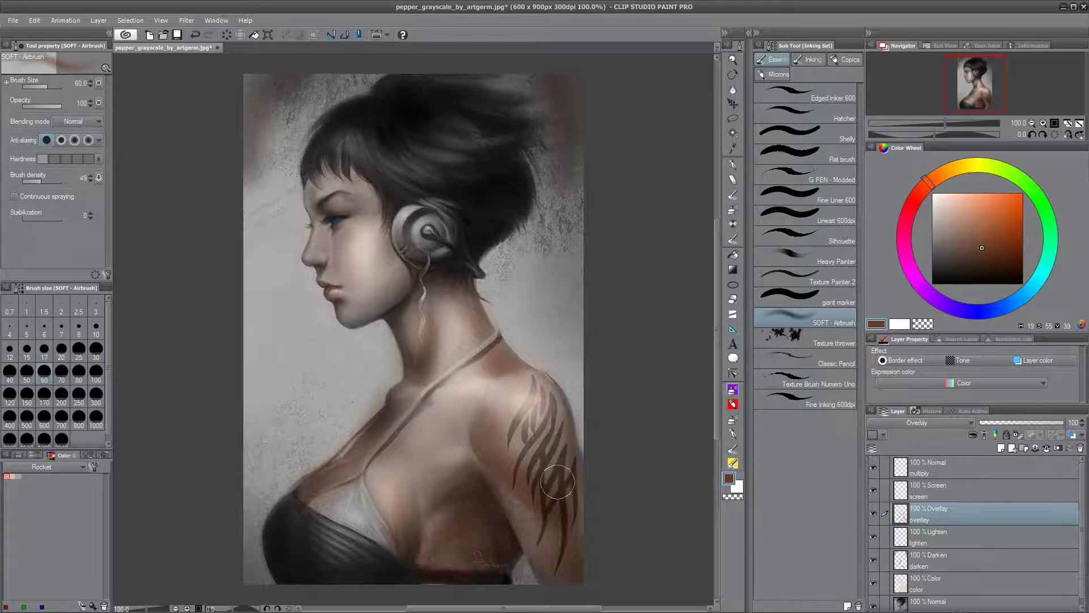
pyautogui.moveTo(573, 506)
pyautogui.mouseDown()
pyautogui.moveTo(571, 464)
pyautogui.moveTo(561, 538)
pyautogui.moveTo(501, 482)
pyautogui.mouseUp()
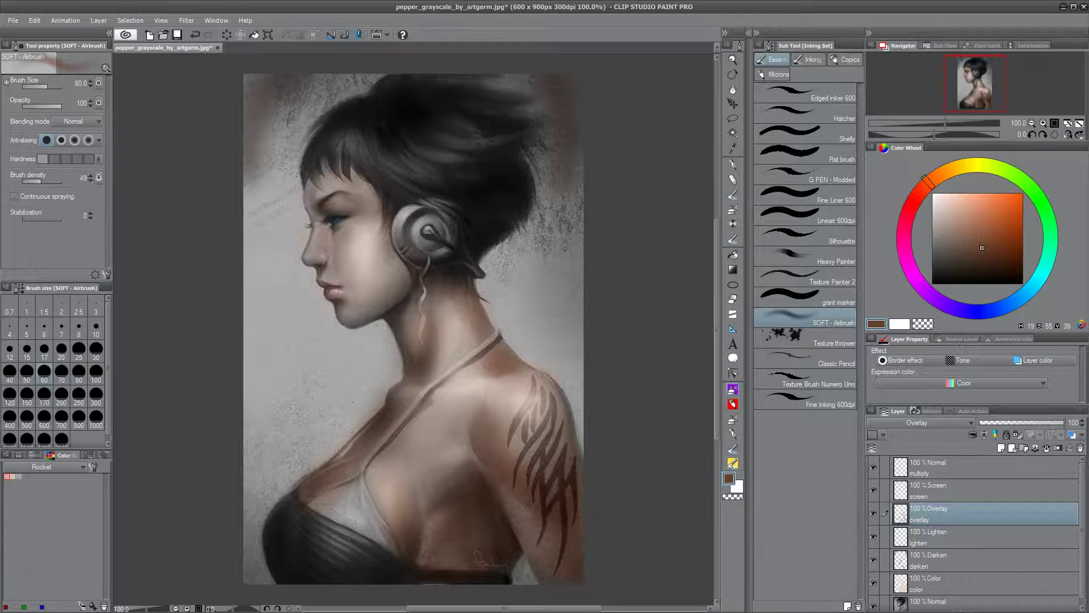
# Step: Add warm reddish-brown overlay strokes over the back, the area beside the strap, the chest and the neck
pyautogui.moveTo(468, 541)
pyautogui.mouseDown()
pyautogui.moveTo(446, 535)
pyautogui.moveTo(466, 515)
pyautogui.moveTo(457, 494)
pyautogui.moveTo(435, 501)
pyautogui.moveTo(488, 472)
pyautogui.moveTo(511, 478)
pyautogui.moveTo(474, 487)
pyautogui.moveTo(462, 407)
pyautogui.moveTo(441, 401)
pyautogui.moveTo(494, 392)
pyautogui.moveTo(501, 423)
pyautogui.moveTo(429, 404)
pyautogui.moveTo(486, 388)
pyautogui.moveTo(442, 407)
pyautogui.moveTo(506, 416)
pyautogui.mouseUp()
pyautogui.moveTo(432, 413)
pyautogui.mouseDown()
pyautogui.moveTo(406, 433)
pyautogui.moveTo(407, 481)
pyautogui.moveTo(446, 477)
pyautogui.moveTo(490, 533)
pyautogui.moveTo(503, 491)
pyautogui.moveTo(419, 432)
pyautogui.moveTo(393, 473)
pyautogui.moveTo(421, 424)
pyautogui.moveTo(388, 478)
pyautogui.moveTo(413, 444)
pyautogui.moveTo(379, 471)
pyautogui.moveTo(390, 459)
pyautogui.moveTo(417, 508)
pyautogui.moveTo(419, 570)
pyautogui.mouseUp()
pyautogui.moveTo(398, 463); pyautogui.dragTo(387, 594)
pyautogui.moveTo(413, 498); pyautogui.dragTo(376, 457)
pyautogui.moveTo(321, 477)
pyautogui.mouseDown()
pyautogui.moveTo(400, 431)
pyautogui.moveTo(409, 375)
pyautogui.mouseUp()
pyautogui.moveTo(424, 337); pyautogui.dragTo(432, 306)
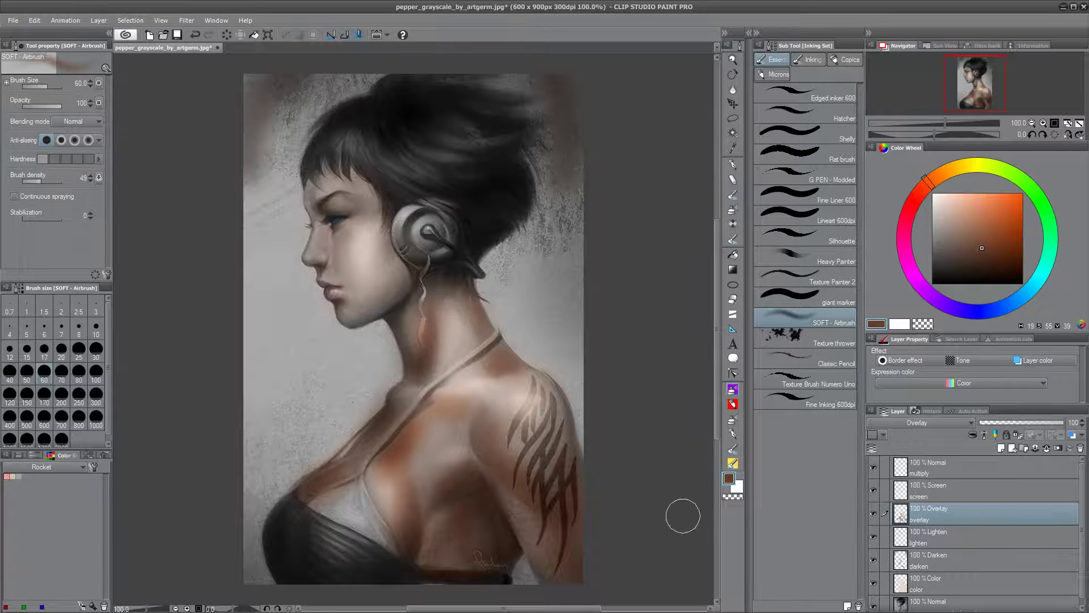
# Step: Lower the saturation of the overlay layer slightly with a Hue/Saturation/Luminosity adjustment
pyautogui.hotkey('ctrl', 'u')
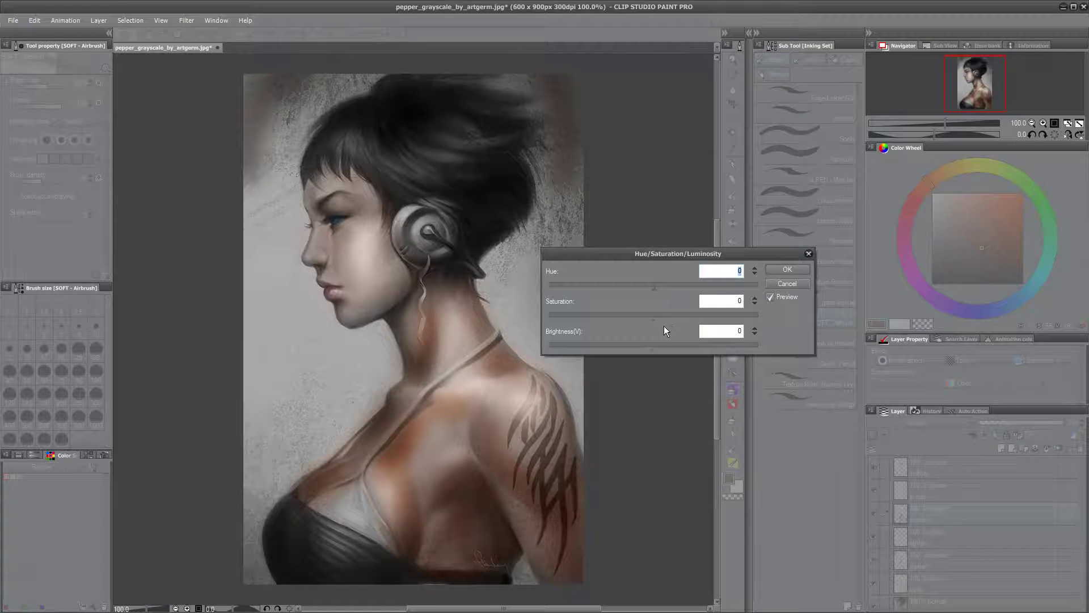
pyautogui.click(648, 316)
pyautogui.moveTo(648, 320); pyautogui.dragTo(632, 321)
pyautogui.click(788, 271)
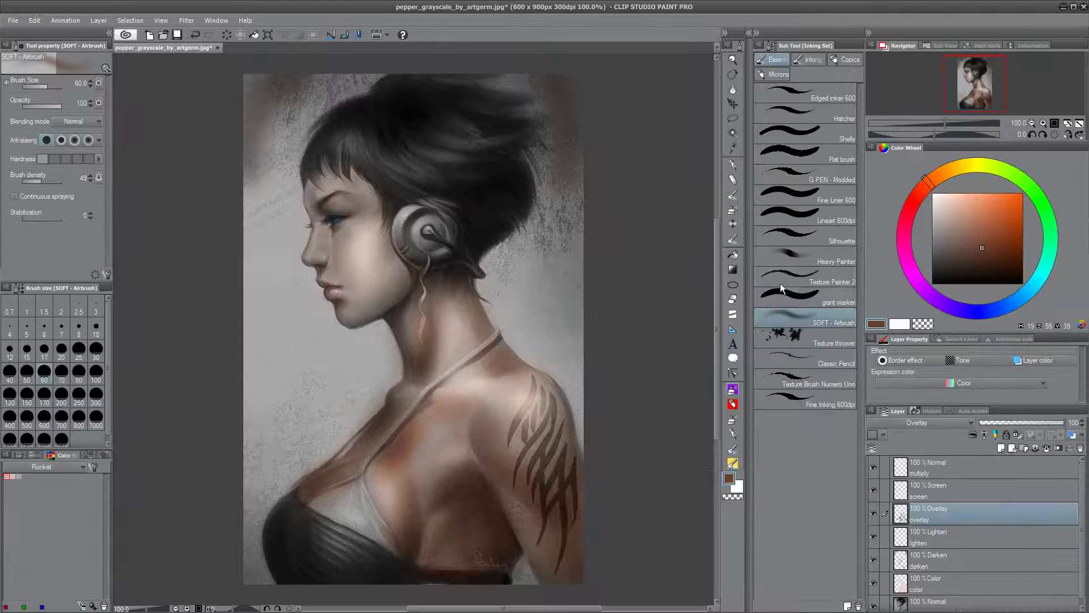
# Step: Warm the cheek with reddish-brown airbrush strokes on the overlay layer, and brush a darker brown across the hair
pyautogui.moveTo(359, 244)
pyautogui.mouseDown()
pyautogui.moveTo(368, 217)
pyautogui.moveTo(341, 256)
pyautogui.moveTo(374, 216)
pyautogui.moveTo(348, 241)
pyautogui.moveTo(369, 204)
pyautogui.moveTo(334, 172)
pyautogui.mouseUp()
pyautogui.click(995, 257)
pyautogui.click(1001, 245)
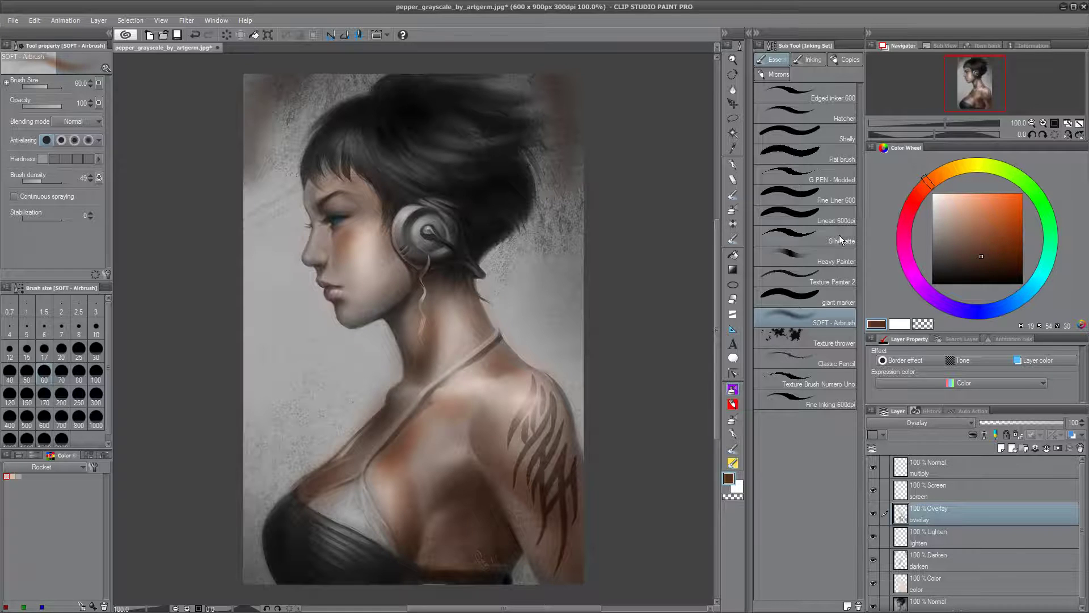
pyautogui.moveTo(431, 124)
pyautogui.mouseDown()
pyautogui.moveTo(535, 130)
pyautogui.moveTo(530, 119)
pyautogui.mouseUp()
pyautogui.moveTo(430, 152); pyautogui.dragTo(507, 133)
pyautogui.moveTo(383, 134); pyautogui.dragTo(499, 169)
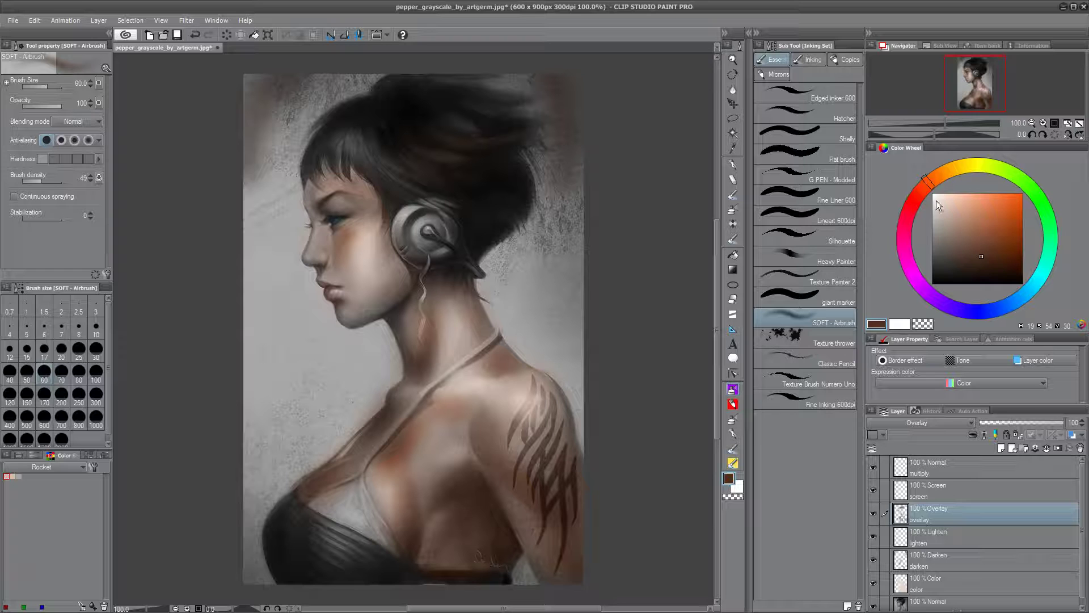
# Step: Paint orange-brown overlay strokes through the hair, including the crown and the area behind the nape
pyautogui.click(940, 175)
pyautogui.click(993, 246)
pyautogui.moveTo(421, 151)
pyautogui.mouseDown()
pyautogui.moveTo(356, 141)
pyautogui.moveTo(471, 161)
pyautogui.moveTo(373, 135)
pyautogui.moveTo(326, 144)
pyautogui.moveTo(364, 119)
pyautogui.moveTo(352, 127)
pyautogui.moveTo(470, 99)
pyautogui.moveTo(421, 98)
pyautogui.moveTo(503, 131)
pyautogui.moveTo(496, 110)
pyautogui.moveTo(436, 108)
pyautogui.moveTo(520, 107)
pyautogui.moveTo(448, 93)
pyautogui.moveTo(556, 68)
pyautogui.mouseUp()
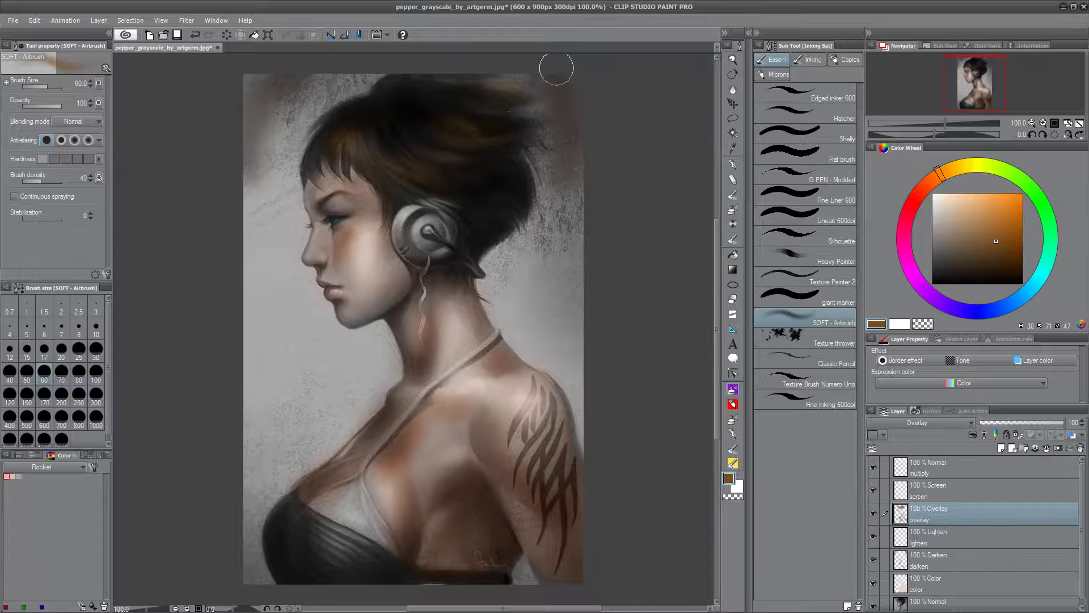
pyautogui.moveTo(530, 213); pyautogui.dragTo(550, 245)
pyautogui.moveTo(503, 104)
pyautogui.mouseDown()
pyautogui.moveTo(426, 115)
pyautogui.moveTo(488, 156)
pyautogui.moveTo(429, 153)
pyautogui.moveTo(369, 124)
pyautogui.moveTo(454, 164)
pyautogui.moveTo(396, 170)
pyautogui.moveTo(385, 207)
pyautogui.moveTo(359, 141)
pyautogui.moveTo(310, 145)
pyautogui.moveTo(347, 119)
pyautogui.moveTo(404, 111)
pyautogui.moveTo(431, 80)
pyautogui.mouseUp()
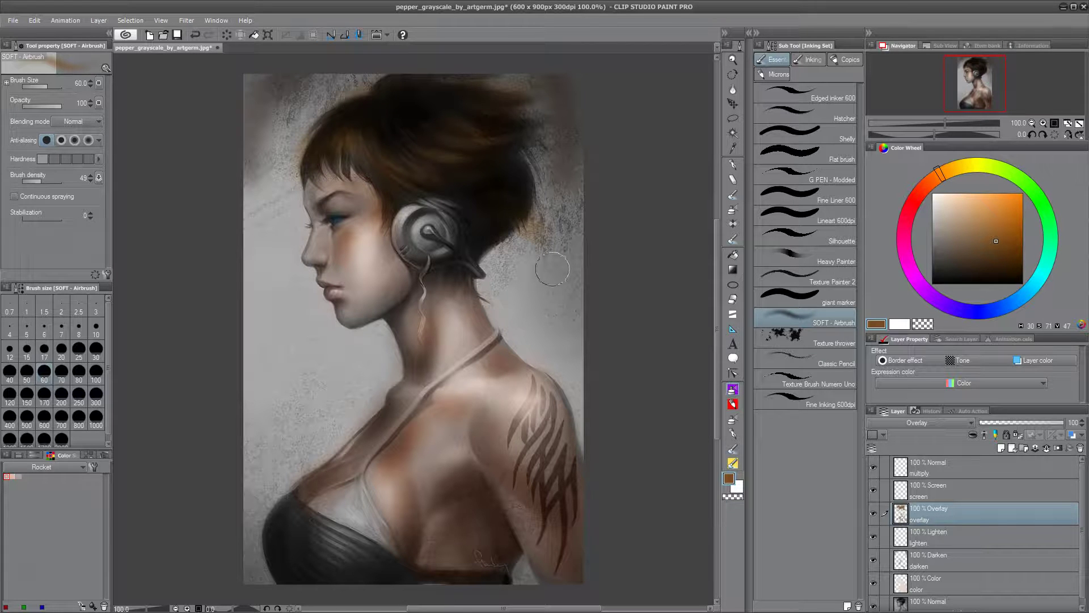
# Step: Try a light red tint on the headphone and undo it
pyautogui.click(911, 203)
pyautogui.click(976, 214)
pyautogui.moveTo(429, 214)
pyautogui.mouseDown()
pyautogui.moveTo(413, 244)
pyautogui.moveTo(441, 220)
pyautogui.moveTo(400, 221)
pyautogui.moveTo(454, 235)
pyautogui.mouseUp()
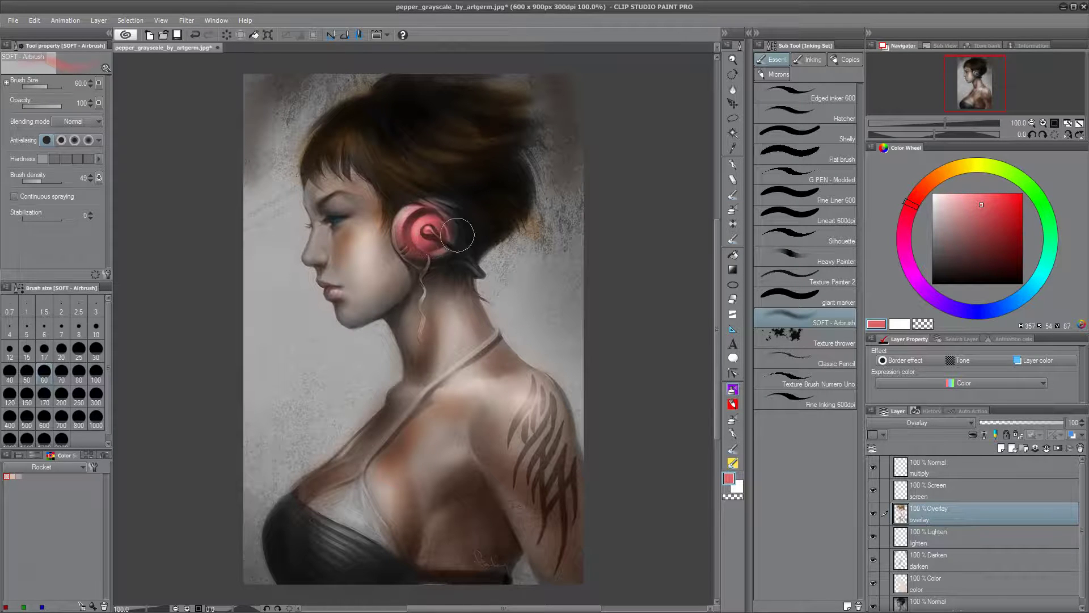
pyautogui.hotkey('ctrl', 'z')
# Step: Tint the headphone with a muted magenta on the overlay layer
pyautogui.click(906, 250)
pyautogui.click(985, 248)
pyautogui.moveTo(457, 246)
pyautogui.mouseDown()
pyautogui.moveTo(411, 226)
pyautogui.moveTo(419, 243)
pyautogui.moveTo(439, 221)
pyautogui.moveTo(406, 227)
pyautogui.moveTo(417, 239)
pyautogui.moveTo(411, 214)
pyautogui.moveTo(440, 223)
pyautogui.moveTo(418, 207)
pyautogui.moveTo(440, 242)
pyautogui.moveTo(431, 252)
pyautogui.moveTo(404, 242)
pyautogui.moveTo(419, 250)
pyautogui.moveTo(423, 215)
pyautogui.mouseUp()
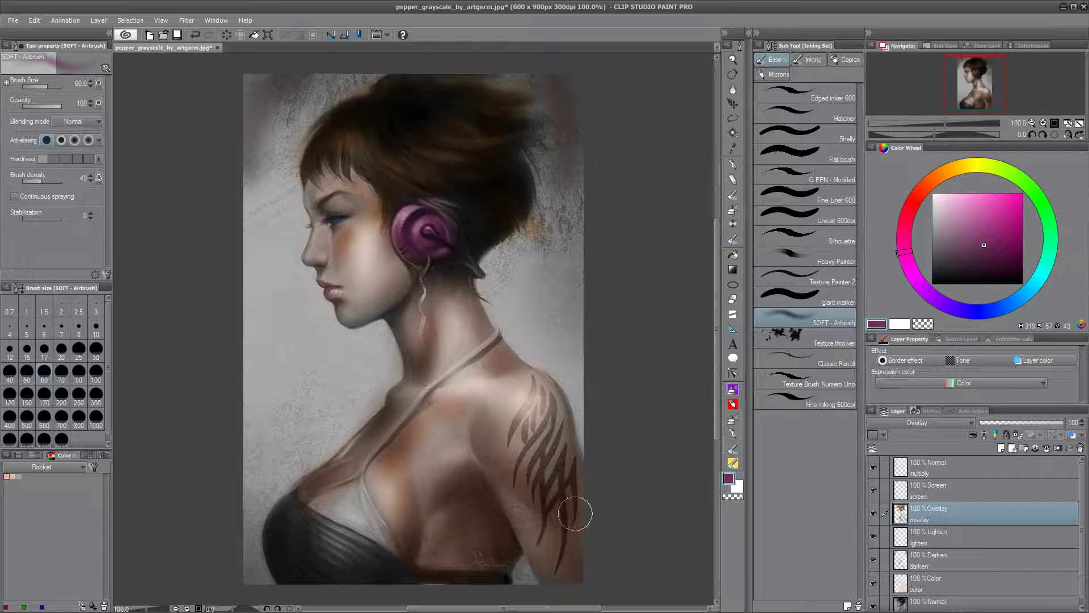
# Step: Tint the light bra cup and its neck strap periwinkle blue, reducing the airbrush to size 8 for the thin strap
pyautogui.click(984, 308)
pyautogui.moveTo(968, 243); pyautogui.dragTo(969, 205)
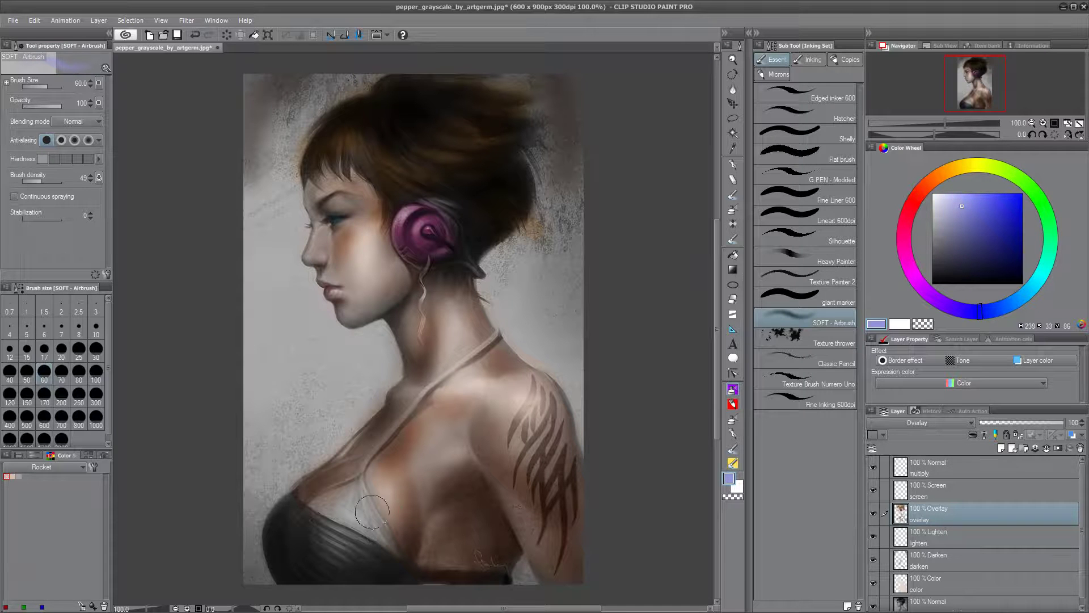
pyautogui.moveTo(378, 513)
pyautogui.mouseDown()
pyautogui.moveTo(318, 509)
pyautogui.moveTo(362, 536)
pyautogui.moveTo(372, 518)
pyautogui.moveTo(354, 503)
pyautogui.moveTo(368, 476)
pyautogui.mouseUp()
pyautogui.press('[')
pyautogui.press('[')
pyautogui.press('[')
pyautogui.press('[')
pyautogui.press('[')
pyautogui.press('[')
pyautogui.press('[')
pyautogui.press('[')
pyautogui.press('[')
pyautogui.press('[')
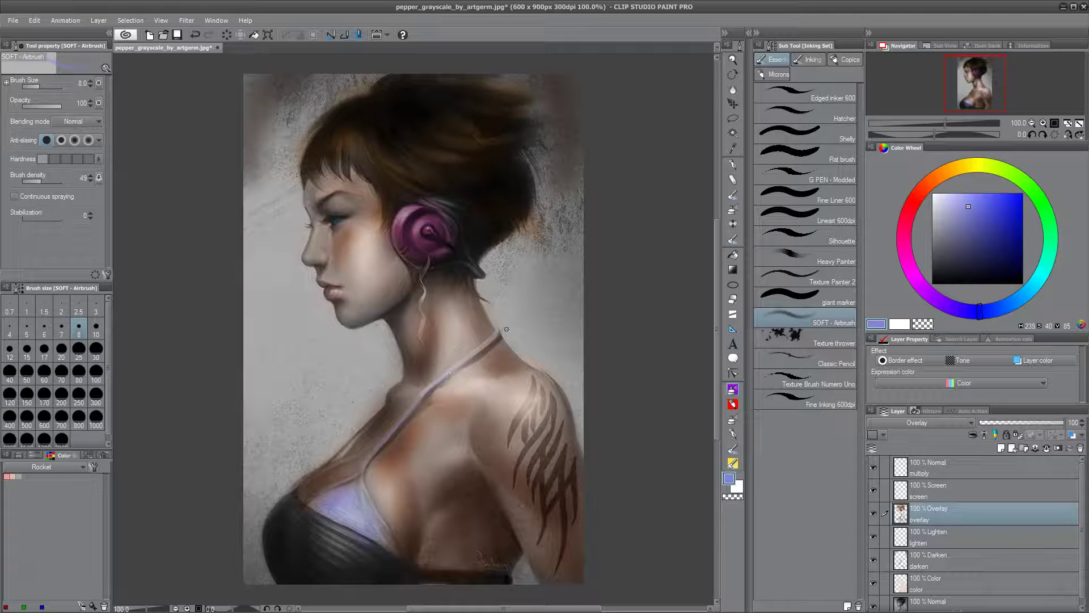
# Step: Change the airbrush color to a light sky blue and enlarge the brush to size 20
pyautogui.moveTo(1006, 294); pyautogui.dragTo(1034, 291)
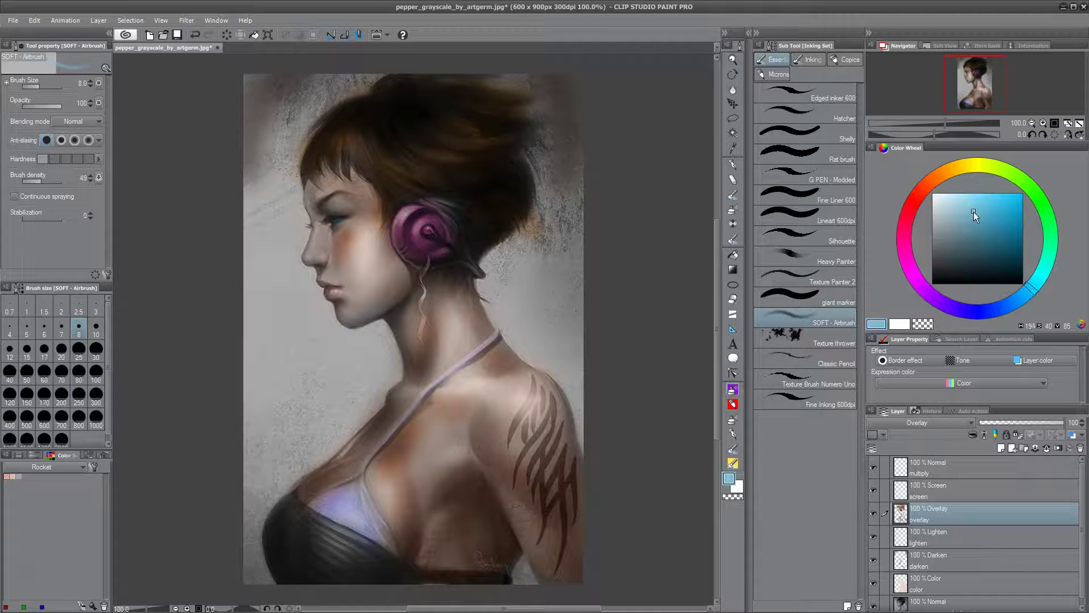
pyautogui.press(']')
pyautogui.press(']')
pyautogui.press(']')
pyautogui.press(']')
pyautogui.press(']')
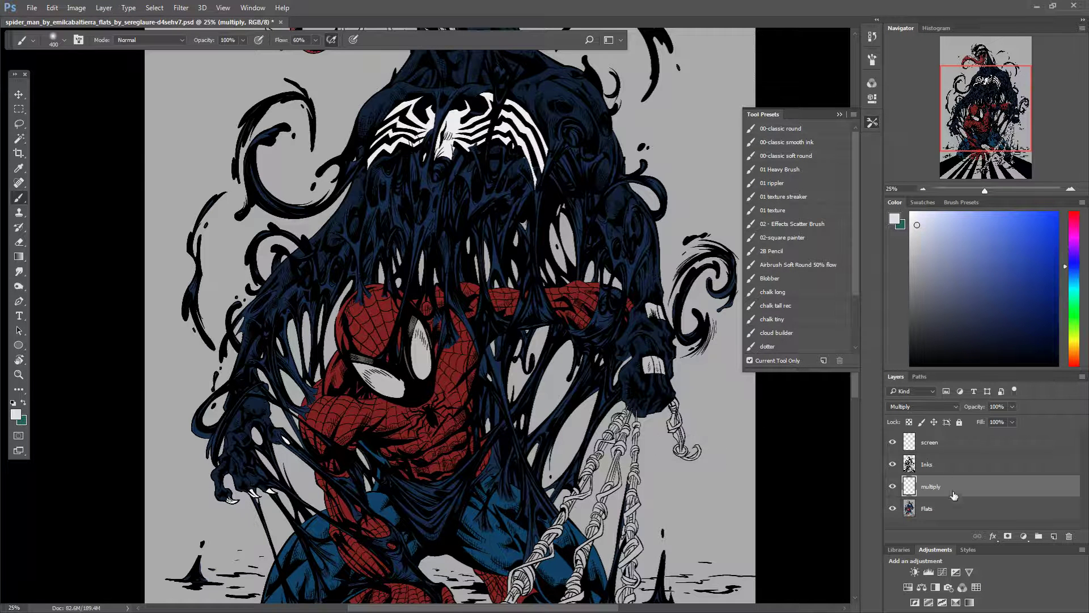
# Step: Switch to the Spider-Man artwork in Photoshop and choose the 01 texture streaker brush with the multiply layer active
pyautogui.click(957, 509)
pyautogui.click(973, 485)
pyautogui.click(802, 198)
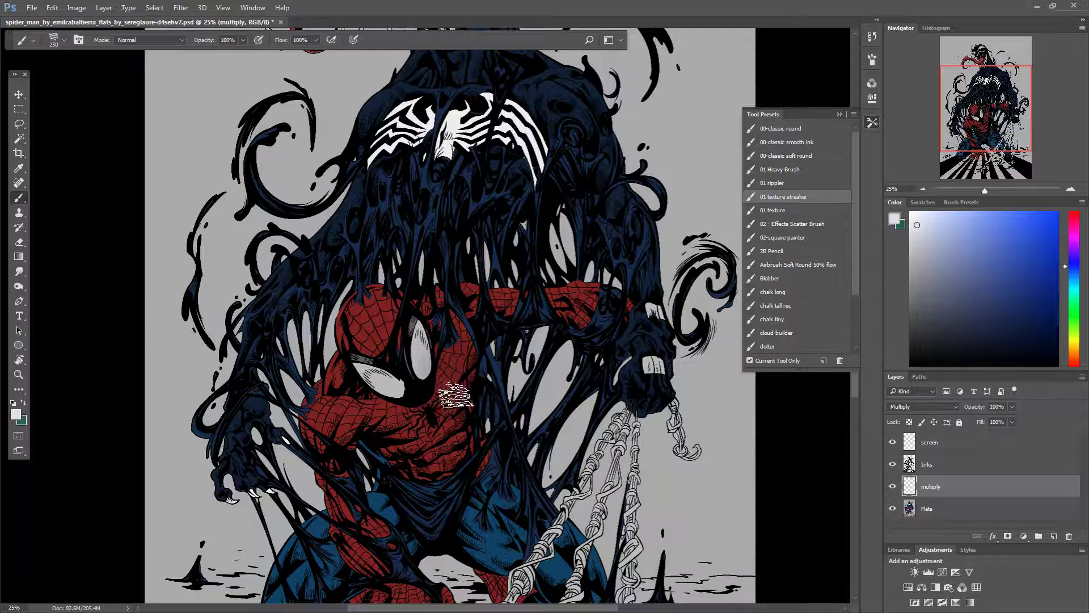
pyautogui.click(961, 470)
pyautogui.click(963, 487)
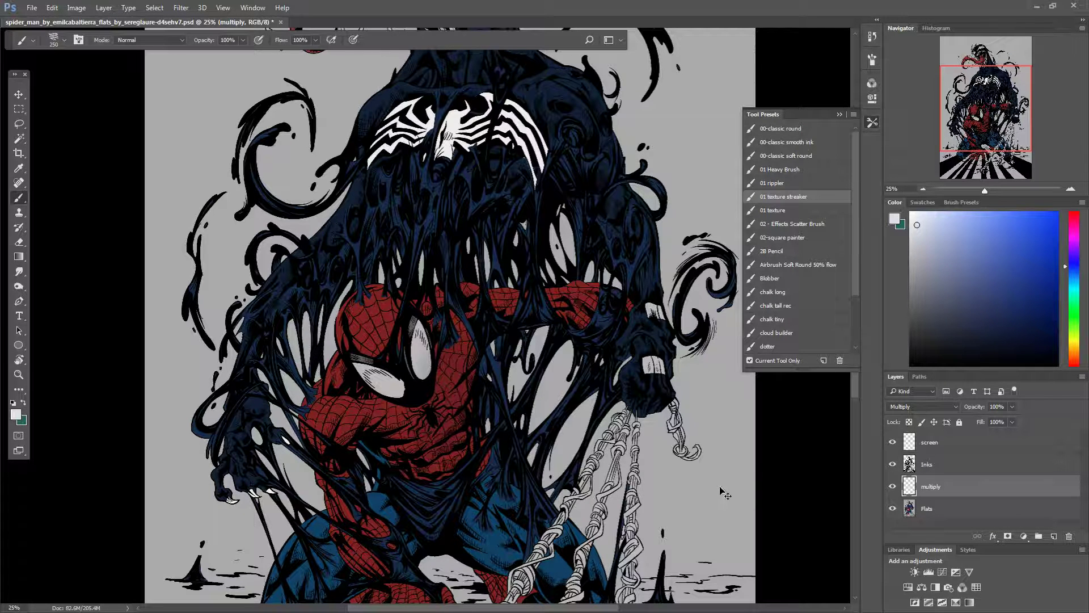
# Step: Shade Spider-Man's chest with a muted grey-purple on the multiply layer, redoing the first lighter stroke in a darker tone
pyautogui.click(1075, 241)
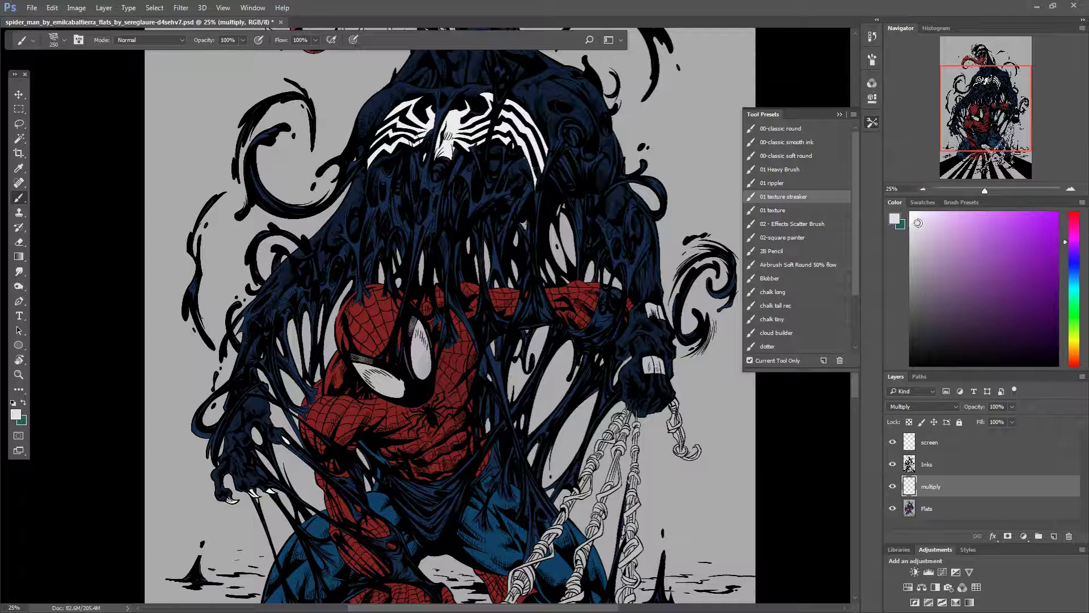
pyautogui.click(928, 215)
pyautogui.moveTo(929, 216); pyautogui.dragTo(930, 254)
pyautogui.moveTo(434, 474); pyautogui.dragTo(462, 494)
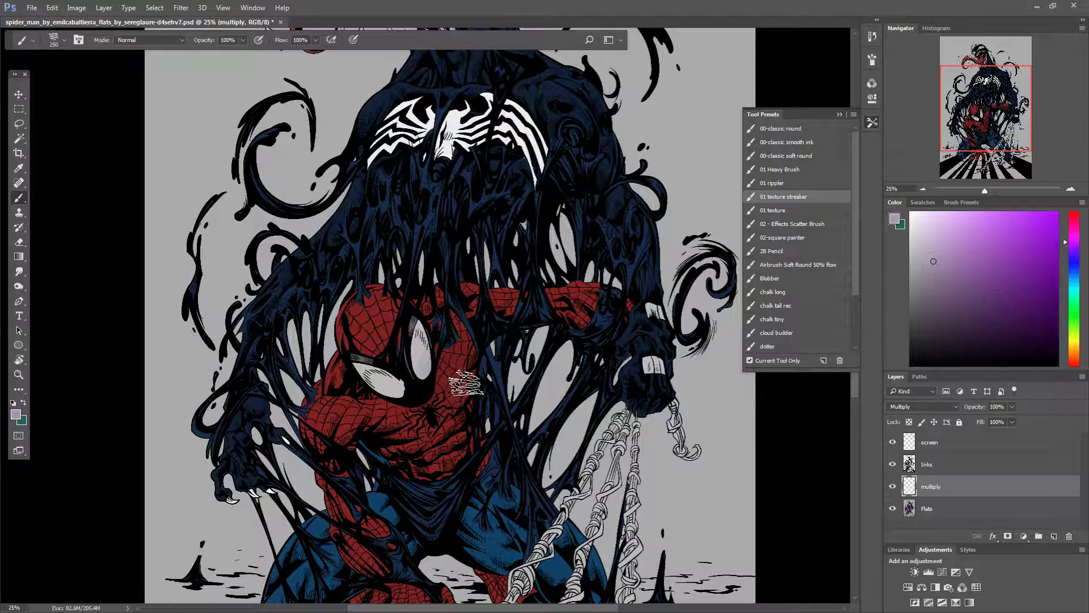
pyautogui.moveTo(460, 345)
pyautogui.mouseDown()
pyautogui.moveTo(448, 409)
pyautogui.moveTo(459, 335)
pyautogui.moveTo(439, 408)
pyautogui.moveTo(395, 412)
pyautogui.mouseUp()
pyautogui.hotkey('ctrl', 'z')
pyautogui.click(929, 281)
pyautogui.moveTo(446, 365)
pyautogui.mouseDown()
pyautogui.moveTo(448, 409)
pyautogui.moveTo(425, 424)
pyautogui.moveTo(408, 410)
pyautogui.moveTo(366, 400)
pyautogui.mouseUp()
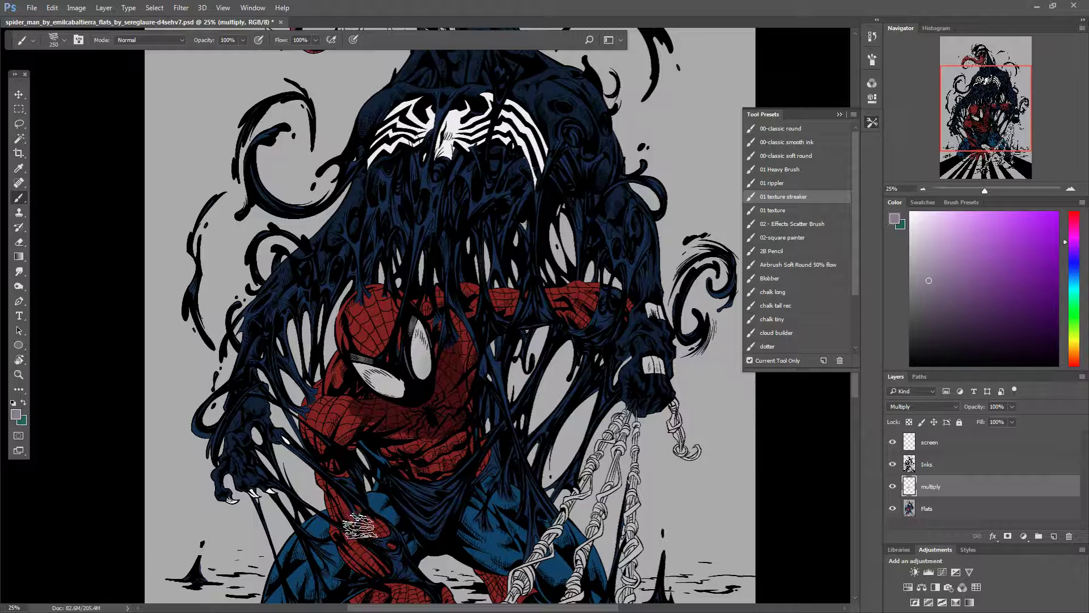
# Step: Add grey-purple shadow strokes on the ground beneath Spider-Man's hand and on the nearby web strand
pyautogui.moveTo(402, 525); pyautogui.dragTo(373, 329)
pyautogui.moveTo(366, 245); pyautogui.dragTo(353, 314)
pyautogui.moveTo(405, 256); pyautogui.dragTo(400, 312)
pyautogui.moveTo(335, 265); pyautogui.dragTo(317, 310)
pyautogui.moveTo(334, 269); pyautogui.dragTo(288, 313)
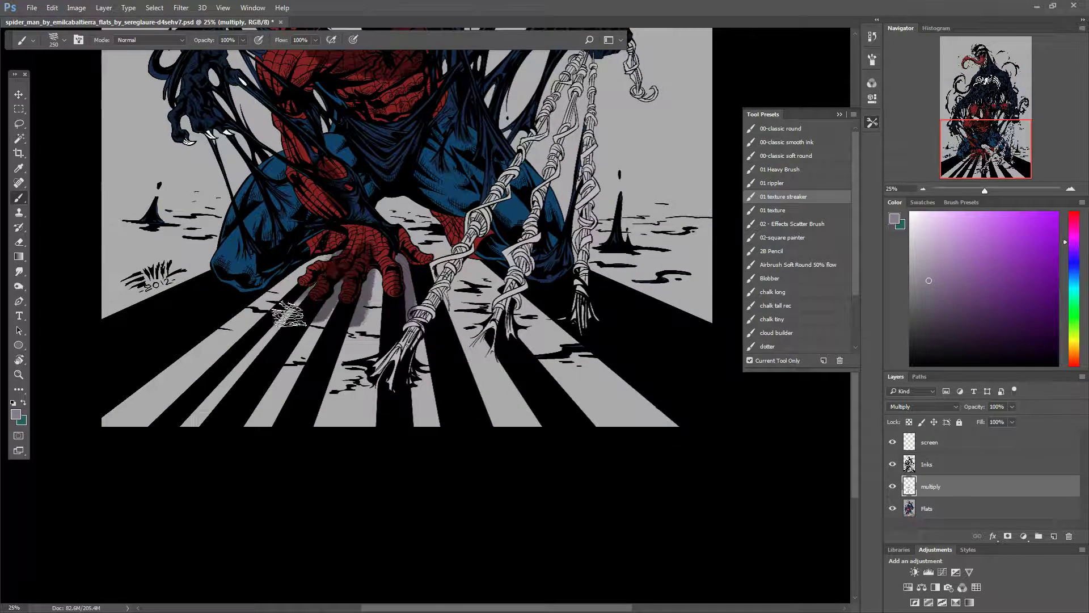
pyautogui.moveTo(468, 224); pyautogui.dragTo(505, 258)
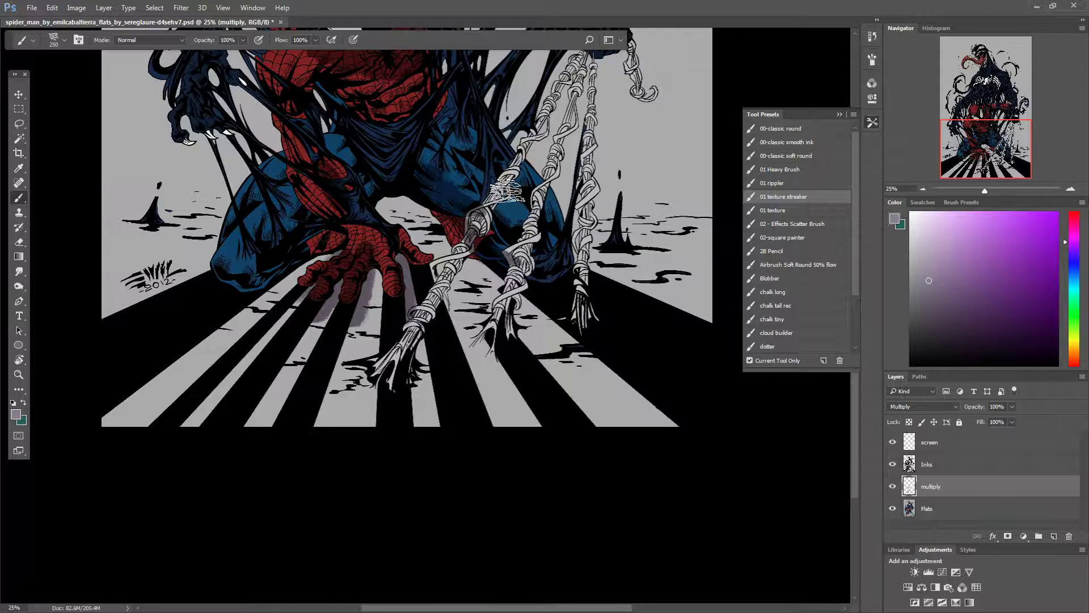
# Step: Shade the center of the white spider emblem on Venom's chest with grey-purple on the multiply layer
pyautogui.moveTo(457, 198); pyautogui.dragTo(547, 502)
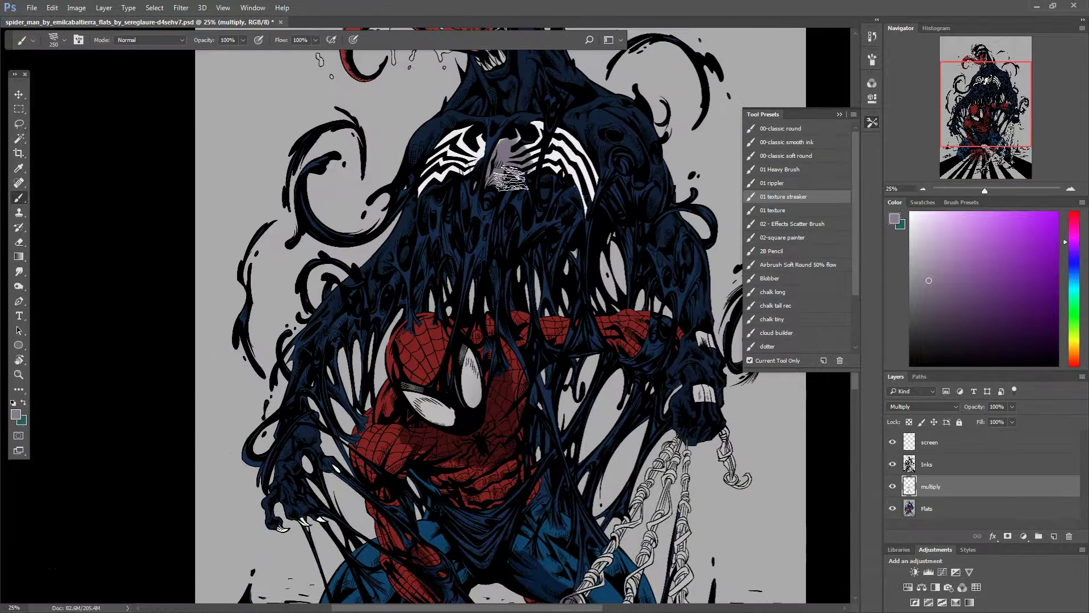
pyautogui.moveTo(553, 207); pyautogui.dragTo(428, 531)
pyautogui.moveTo(363, 311); pyautogui.dragTo(366, 397)
pyautogui.moveTo(485, 529)
pyautogui.mouseDown()
pyautogui.moveTo(468, 300)
pyautogui.moveTo(475, 228)
pyautogui.mouseUp()
pyautogui.moveTo(463, 407); pyautogui.dragTo(465, 395)
pyautogui.moveTo(480, 465); pyautogui.dragTo(476, 542)
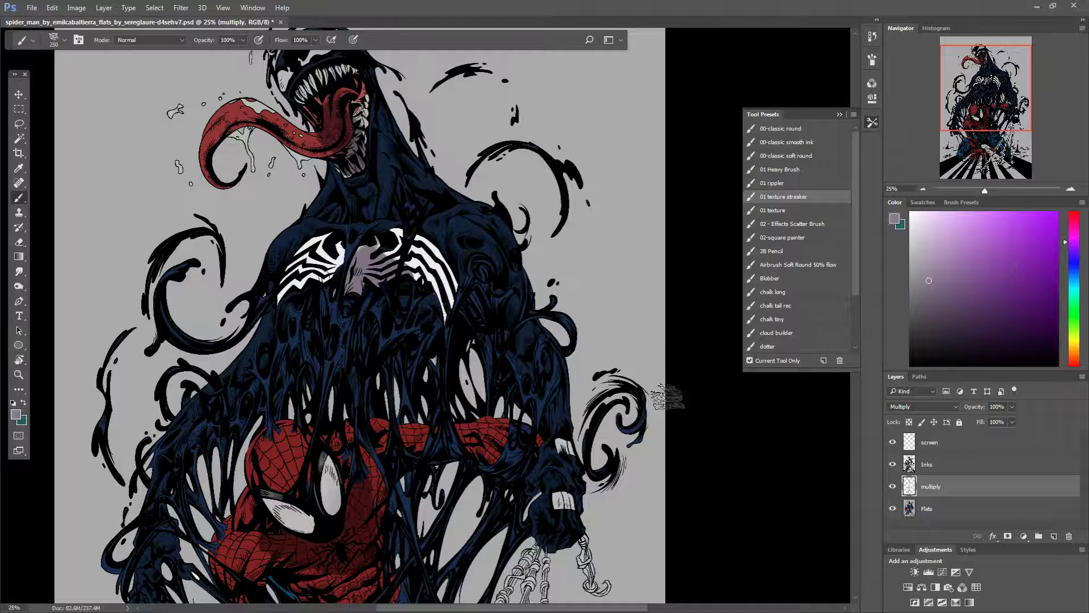
# Step: Try saturated purple strokes on Venom's tongue and the background beside him, undoing each one
pyautogui.click(997, 268)
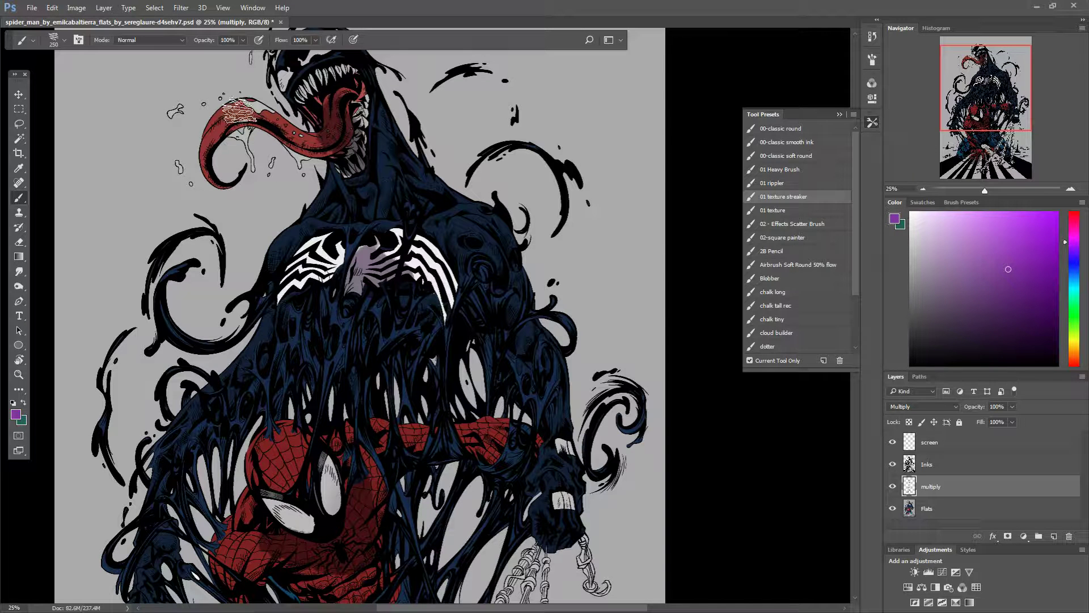
pyautogui.moveTo(239, 107); pyautogui.dragTo(230, 145)
pyautogui.hotkey('ctrl', 'z')
pyautogui.moveTo(85, 215)
pyautogui.mouseDown()
pyautogui.moveTo(136, 128)
pyautogui.moveTo(143, 255)
pyautogui.mouseUp()
pyautogui.hotkey('ctrl', 'z')
# Step: Add a pale lilac glow over Venom's eyes on the screen layer with an enlarged 00-classic soft round brush
pyautogui.click(953, 442)
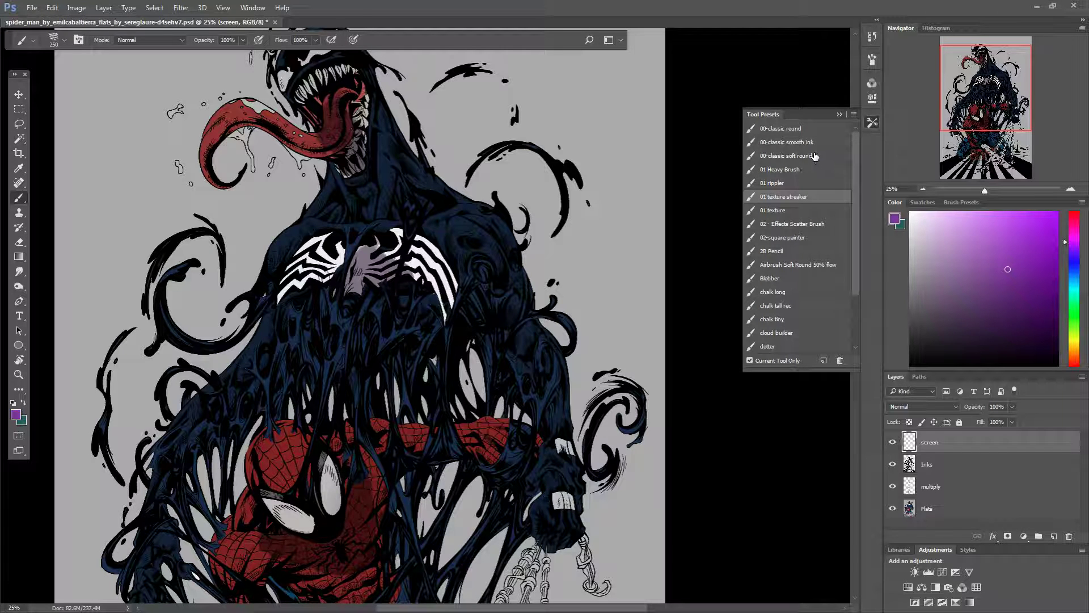
pyautogui.click(815, 156)
pyautogui.moveTo(459, 373); pyautogui.dragTo(500, 370)
pyautogui.click(945, 220)
pyautogui.moveTo(363, 170)
pyautogui.mouseDown()
pyautogui.moveTo(509, 439)
pyautogui.moveTo(500, 438)
pyautogui.mouseUp()
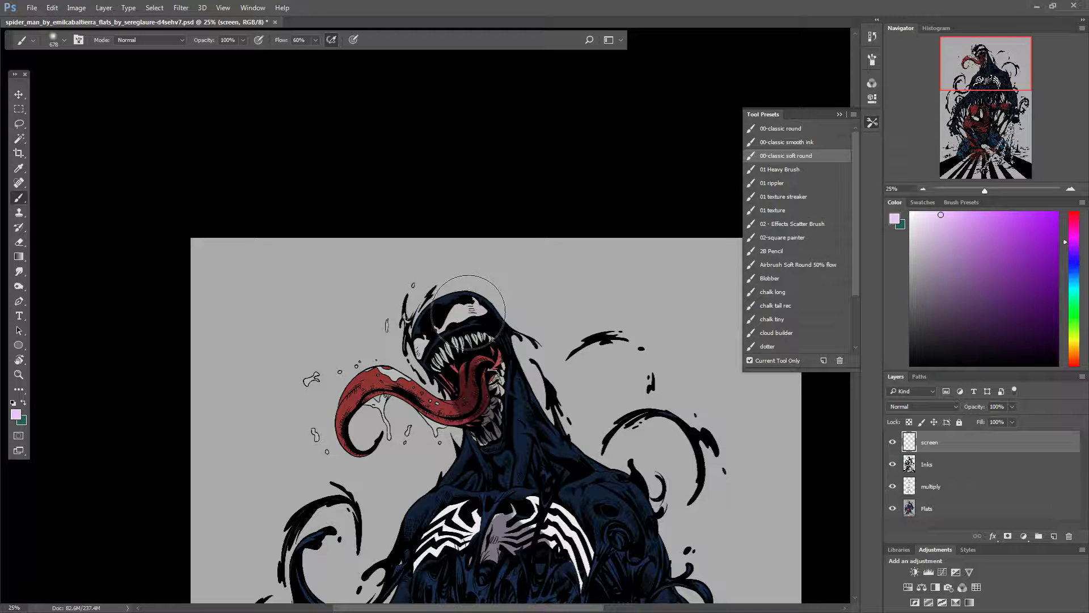
pyautogui.moveTo(466, 311); pyautogui.dragTo(466, 306)
pyautogui.moveTo(422, 338); pyautogui.dragTo(417, 343)
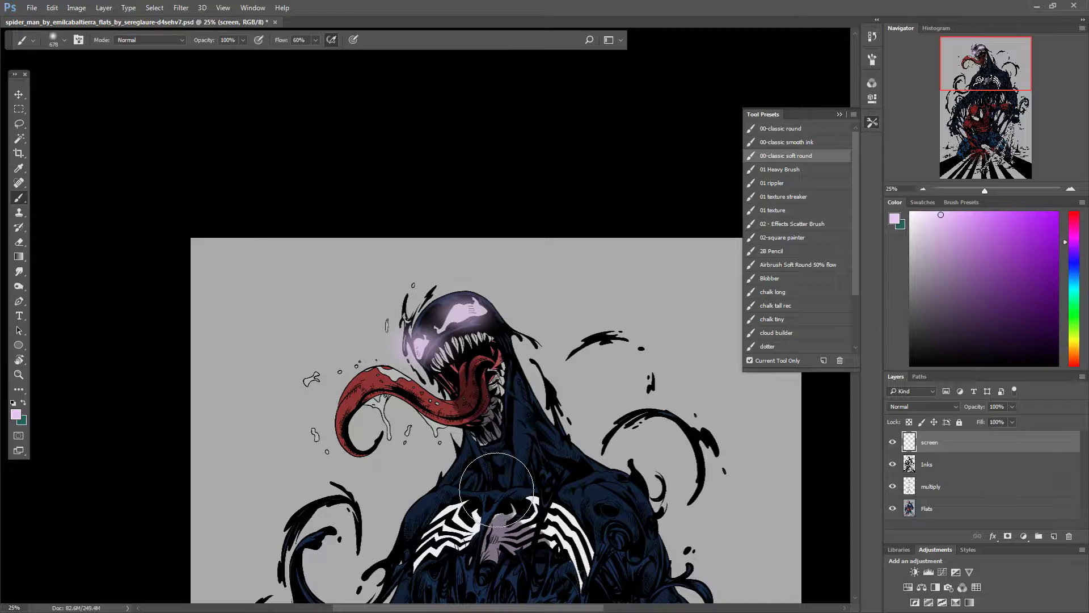
# Step: Brush a soft periwinkle-blue glow over Venom's face and around the tip of his tongue
pyautogui.click(1072, 266)
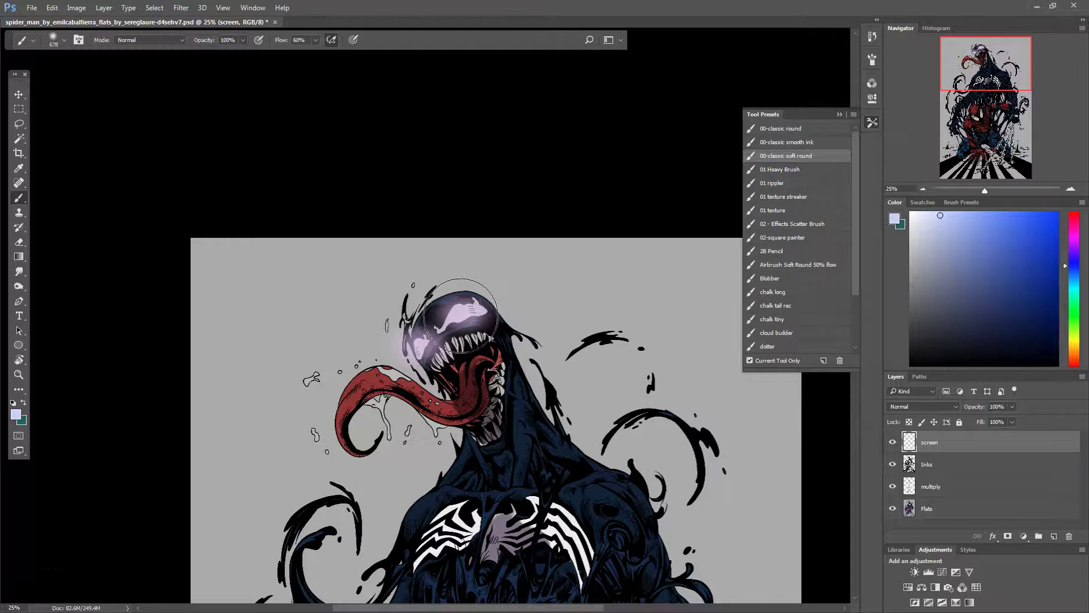
pyautogui.click(953, 226)
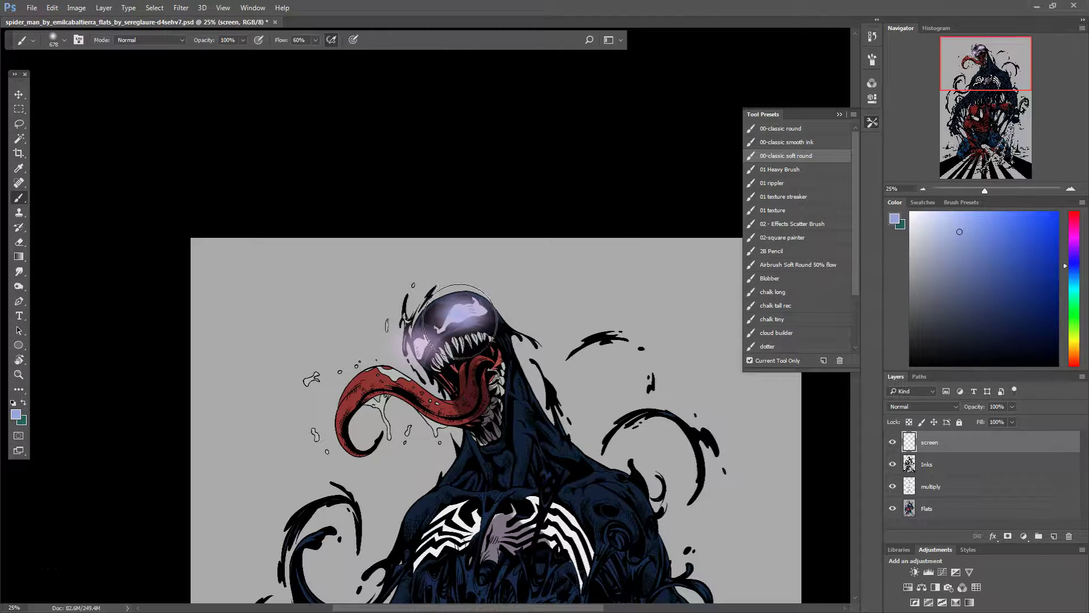
pyautogui.moveTo(421, 339); pyautogui.dragTo(413, 356)
pyautogui.moveTo(326, 397)
pyautogui.mouseDown()
pyautogui.moveTo(301, 377)
pyautogui.moveTo(341, 453)
pyautogui.mouseUp()
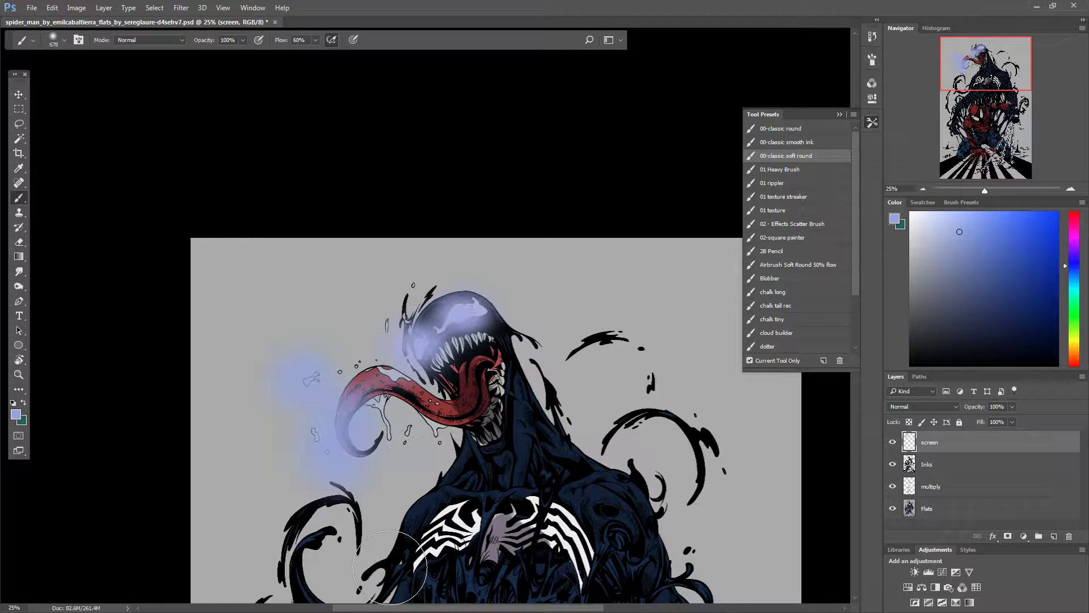
# Step: Close Photoshop, return to the portrait in Clip Studio Paint, and pick a pale cream-yellow on the screen layer
pyautogui.click(1074, 5)
pyautogui.click(570, 228)
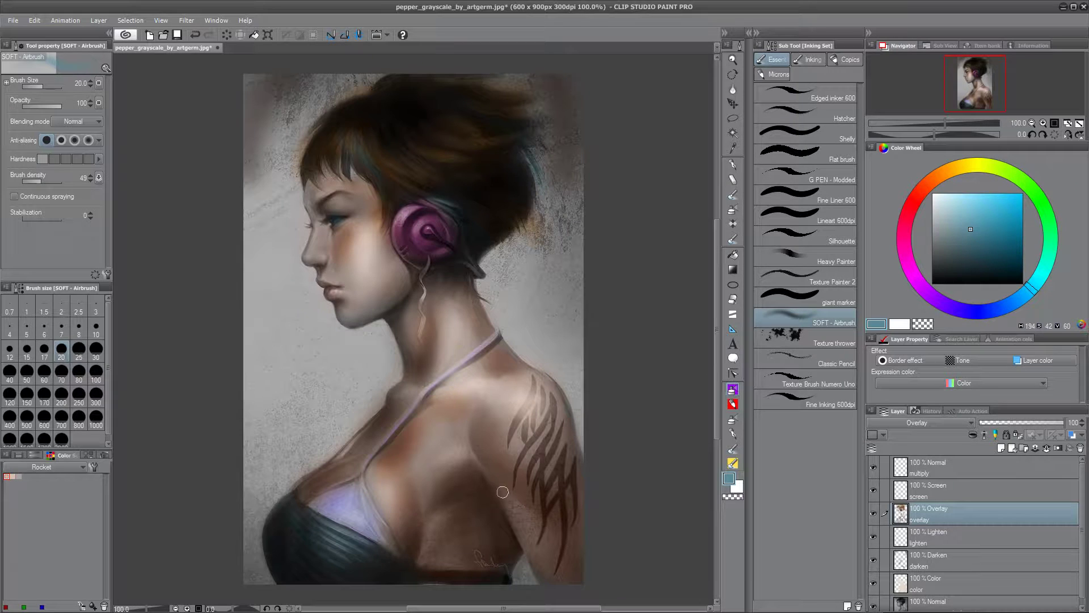
pyautogui.click(943, 490)
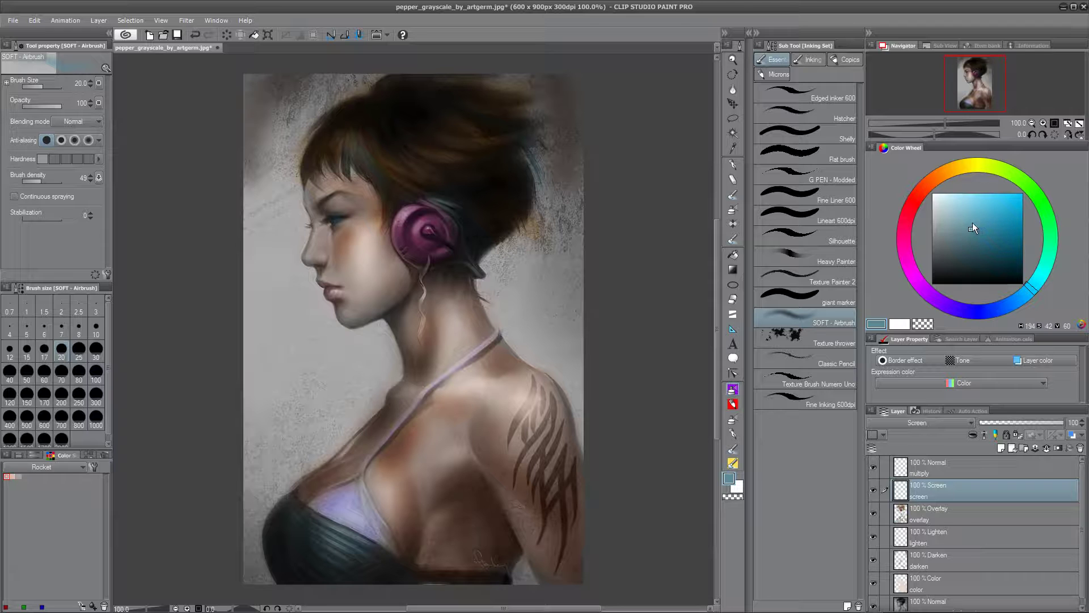
pyautogui.click(965, 166)
pyautogui.moveTo(951, 219); pyautogui.dragTo(948, 197)
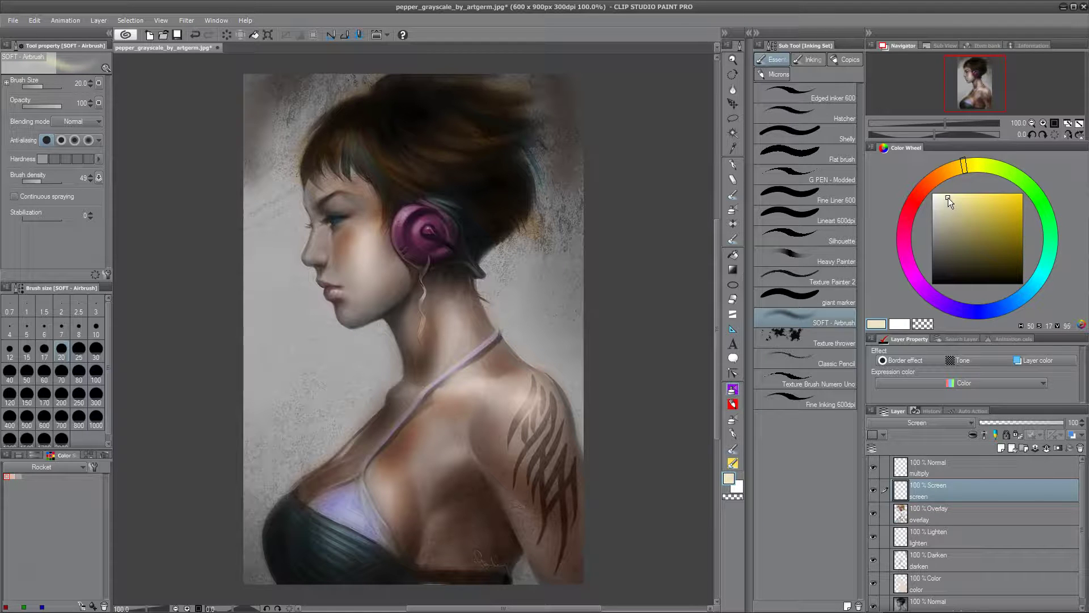
# Step: Try pale yellow highlight strokes along the front of the face and undo them
pyautogui.moveTo(318, 191)
pyautogui.mouseDown()
pyautogui.moveTo(315, 244)
pyautogui.moveTo(313, 229)
pyautogui.mouseUp()
pyautogui.hotkey('ctrl', 'z')
pyautogui.hotkey('ctrl', 'z')
pyautogui.hotkey('ctrl', 'z')
# Step: Enlarge the airbrush to size 60 and add pale yellow highlights to the chest, shoulder and neck on the screen layer
pyautogui.press(']')
pyautogui.press(']')
pyautogui.press(']')
pyautogui.press(']')
pyautogui.press(']')
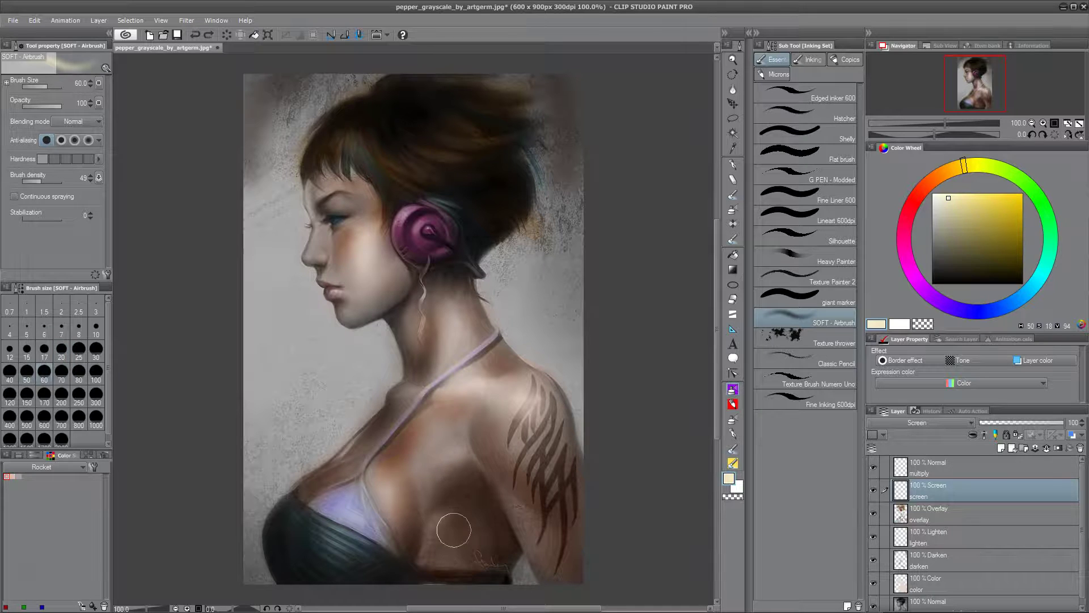
pyautogui.moveTo(385, 487); pyautogui.dragTo(378, 472)
pyautogui.moveTo(529, 405); pyautogui.dragTo(537, 396)
pyautogui.moveTo(454, 300); pyautogui.dragTo(453, 352)
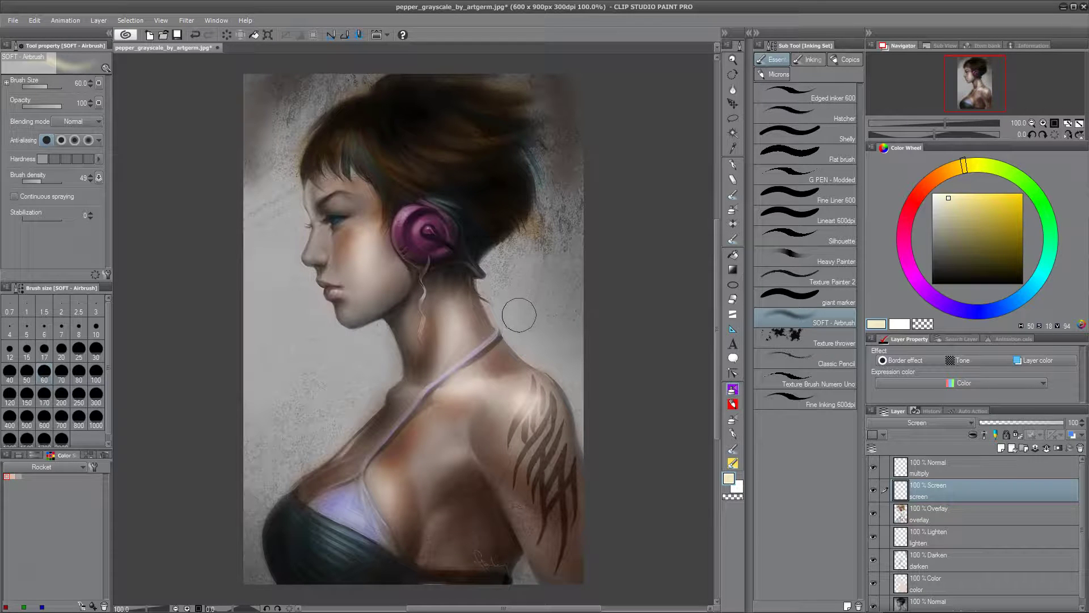
# Step: Try a pale yellow highlight across the hair on the screen layer and undo it
pyautogui.moveTo(400, 122); pyautogui.dragTo(480, 159)
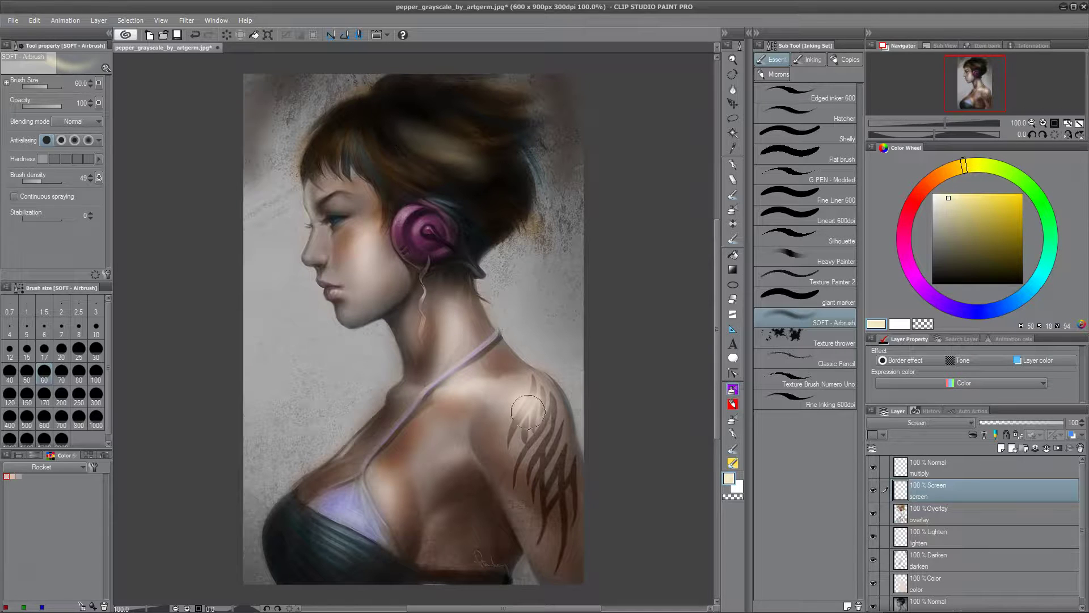
pyautogui.hotkey('ctrl', 'z')
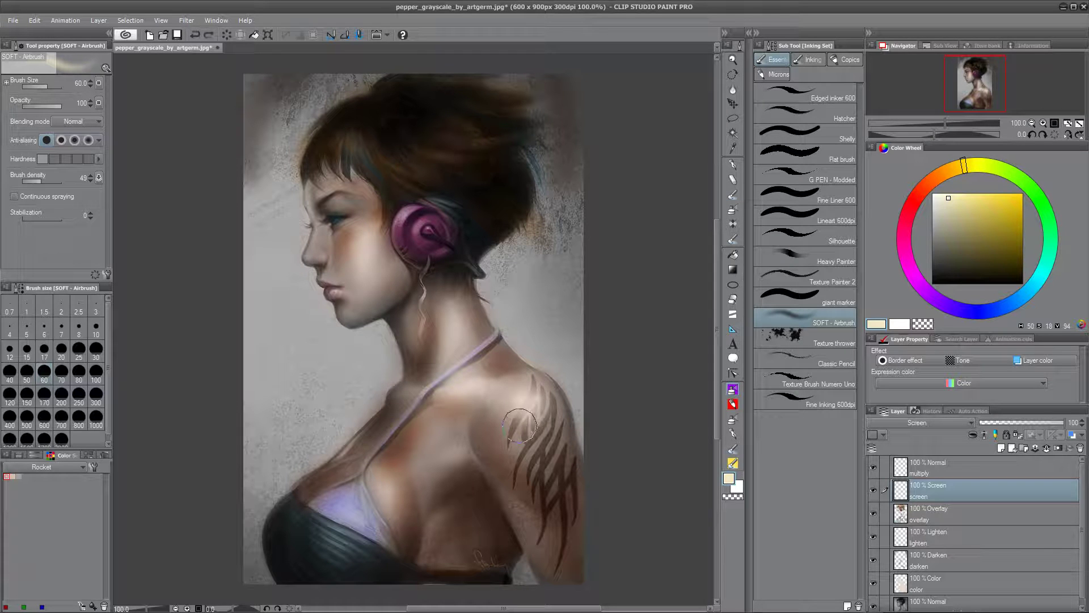
# Step: Sample the headphone's magenta, lighten it to pink, and add highlights to the headphone with the airbrush at size 17 on the screen layer
pyautogui.keyDown('alt'); pyautogui.click(421, 248); pyautogui.keyUp('alt')
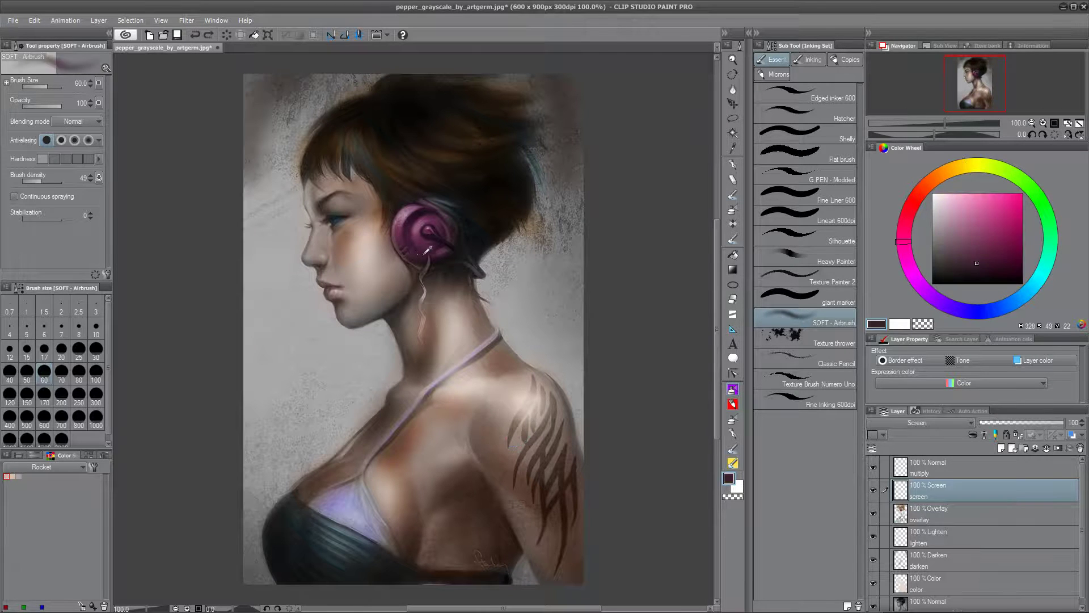
pyautogui.moveTo(982, 258); pyautogui.dragTo(973, 216)
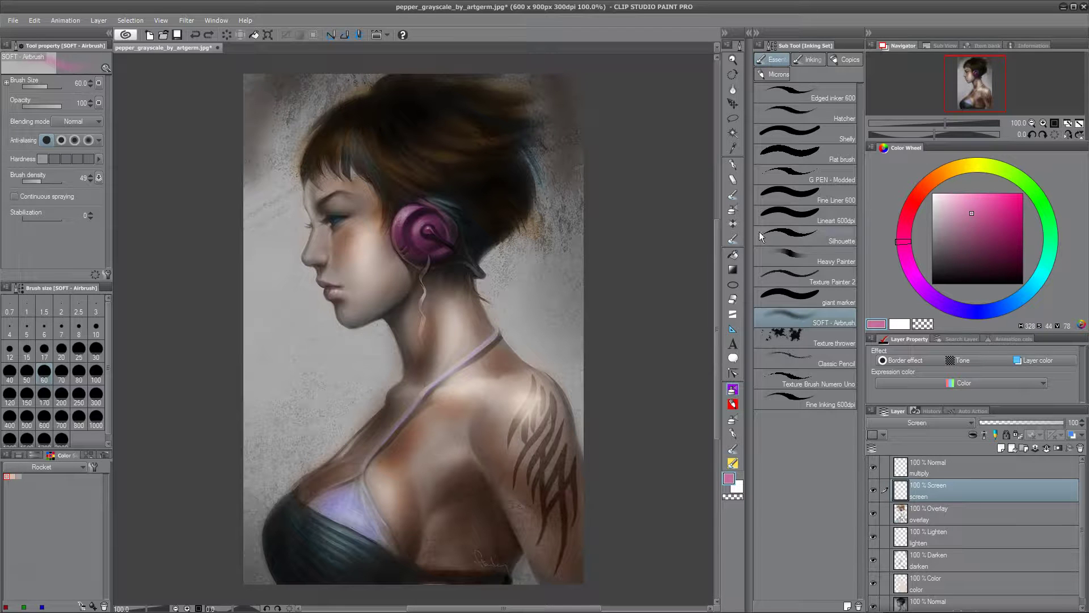
pyautogui.press('[')
pyautogui.press('[')
pyautogui.press('[')
pyautogui.press('[')
pyautogui.press('[')
pyautogui.moveTo(431, 262); pyautogui.dragTo(417, 256)
pyautogui.moveTo(400, 216)
pyautogui.mouseDown()
pyautogui.moveTo(413, 205)
pyautogui.moveTo(396, 240)
pyautogui.mouseUp()
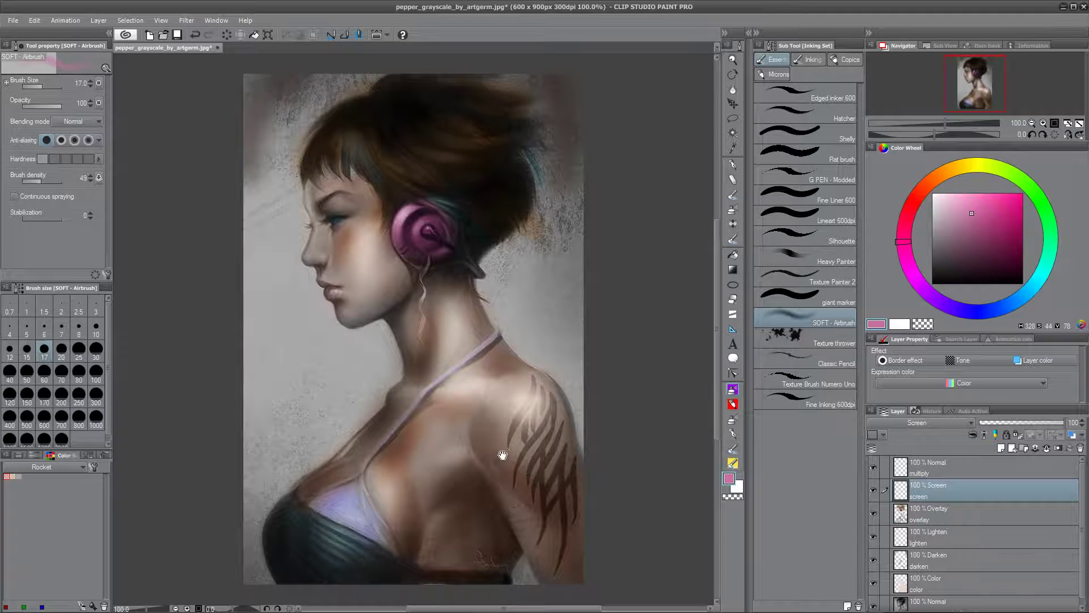
# Step: Sample a skin tone from the chest, try a highlight stroke there on the screen layer and undo it
pyautogui.moveTo(499, 450); pyautogui.dragTo(516, 382)
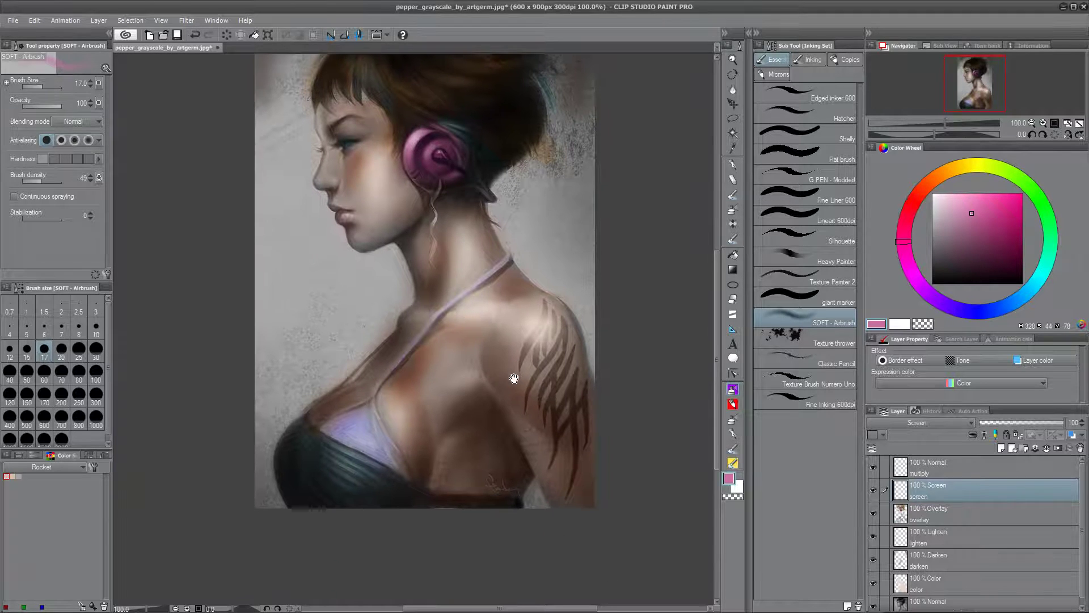
pyautogui.keyDown('alt'); pyautogui.click(404, 415); pyautogui.keyUp('alt')
pyautogui.moveTo(387, 395); pyautogui.dragTo(401, 451)
pyautogui.hotkey('ctrl', 'z')
# Step: Enlarge the airbrush to size 50 and brighten the sampled skin tone to a pale peach
pyautogui.press(']')
pyautogui.press(']')
pyautogui.press(']')
pyautogui.press(']')
pyautogui.press(']')
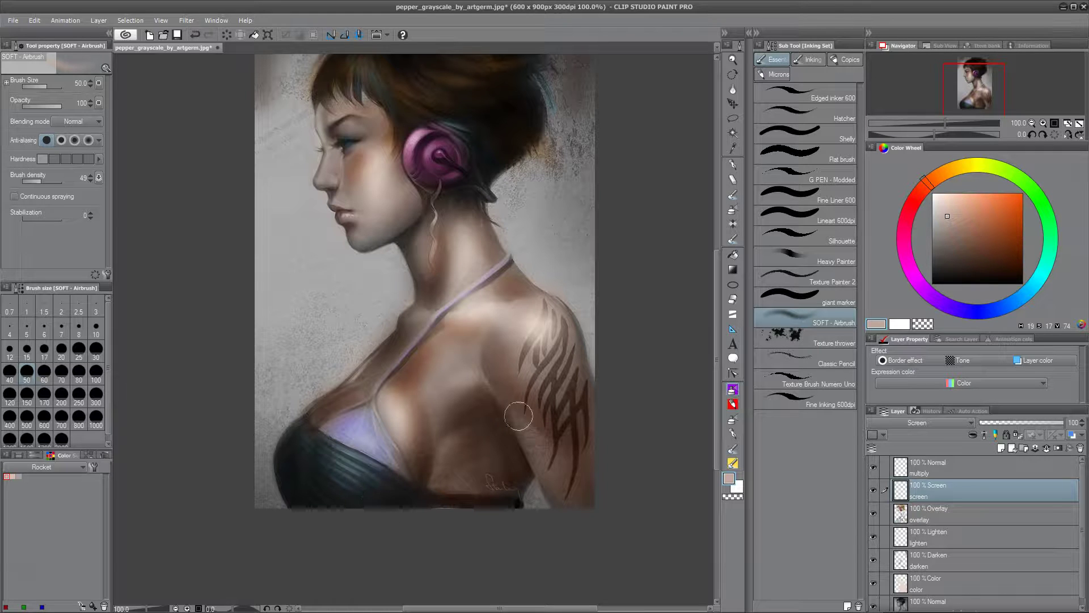
pyautogui.click(945, 193)
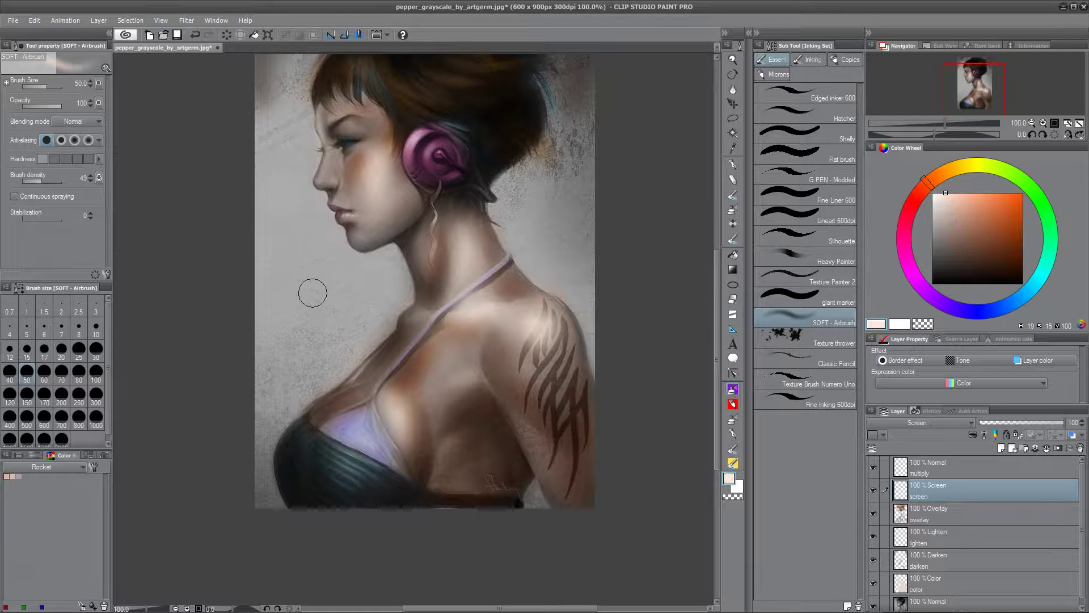
# Step: Try pale peach and pure white strokes on the gray background in front of the chest on the screen layer, undoing each one
pyautogui.moveTo(311, 291); pyautogui.dragTo(314, 328)
pyautogui.hotkey('ctrl', 'z')
pyautogui.moveTo(291, 307); pyautogui.dragTo(366, 372)
pyautogui.hotkey('ctrl', 'z')
pyautogui.moveTo(938, 196); pyautogui.dragTo(928, 192)
pyautogui.moveTo(297, 298)
pyautogui.mouseDown()
pyautogui.moveTo(310, 292)
pyautogui.moveTo(352, 326)
pyautogui.mouseUp()
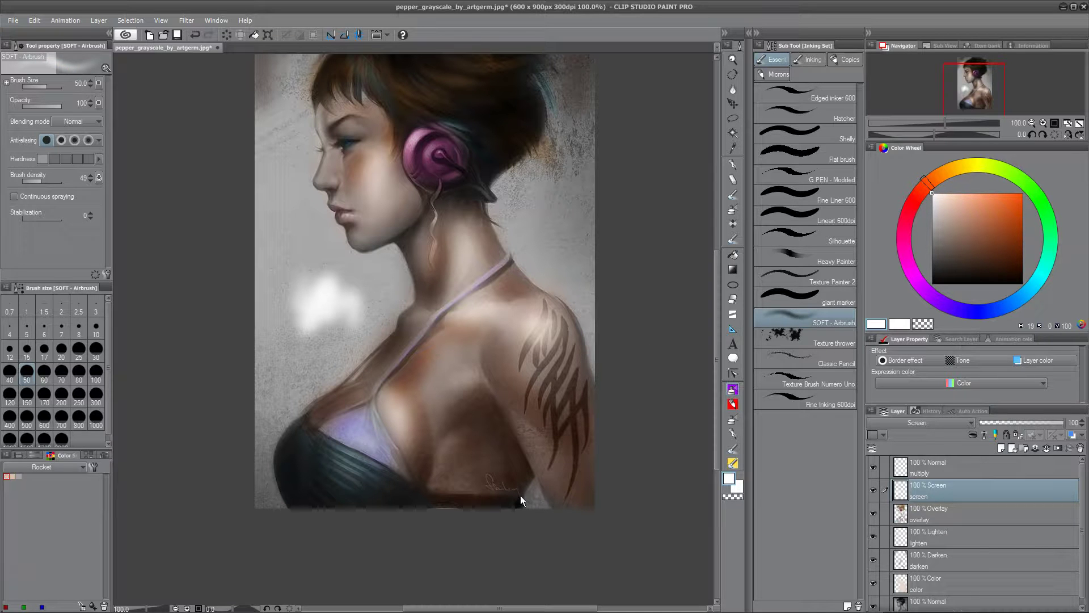
pyautogui.hotkey('ctrl', 'z')
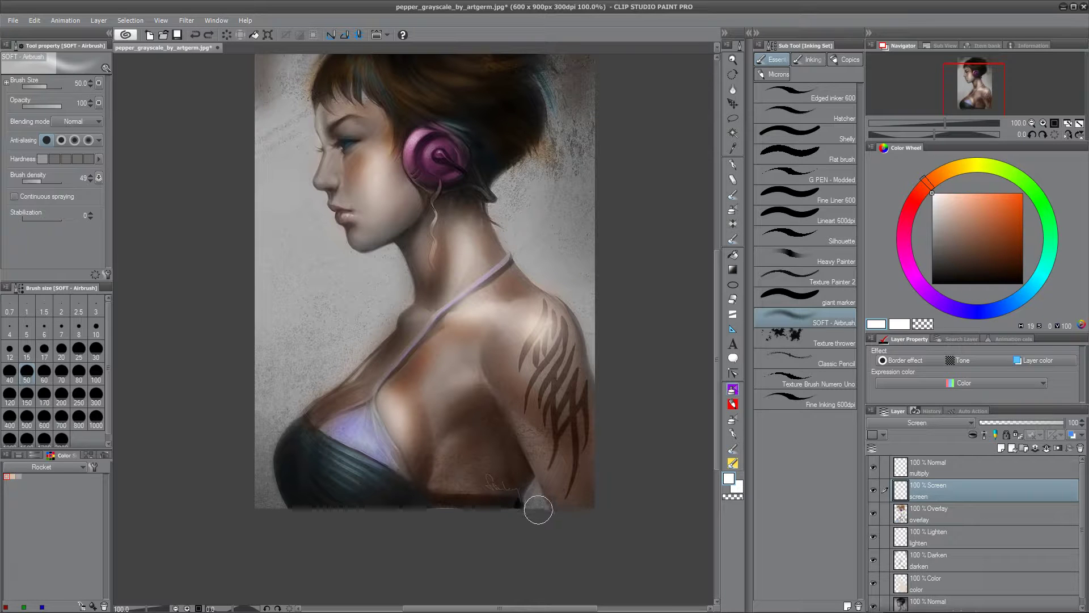
# Step: Add a new normal layer above the multiply layer, try a white airbrush patch on the gray background and undo it
pyautogui.click(951, 464)
pyautogui.hotkey('ctrl', 'shift', 'n')
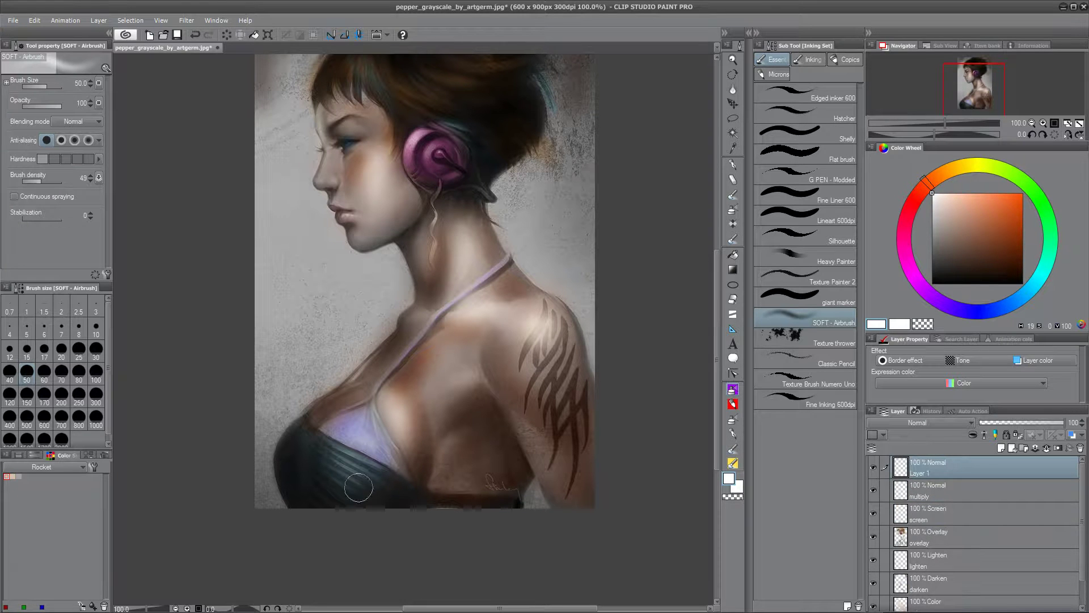
pyautogui.moveTo(282, 292)
pyautogui.mouseDown()
pyautogui.moveTo(309, 291)
pyautogui.moveTo(340, 322)
pyautogui.mouseUp()
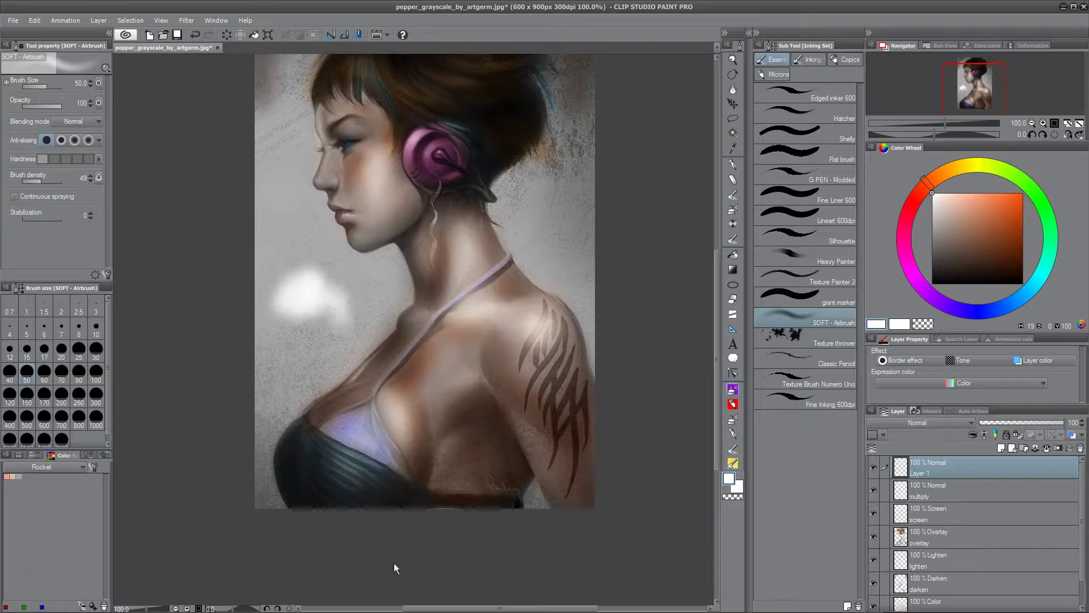
pyautogui.hotkey('ctrl', 'z')
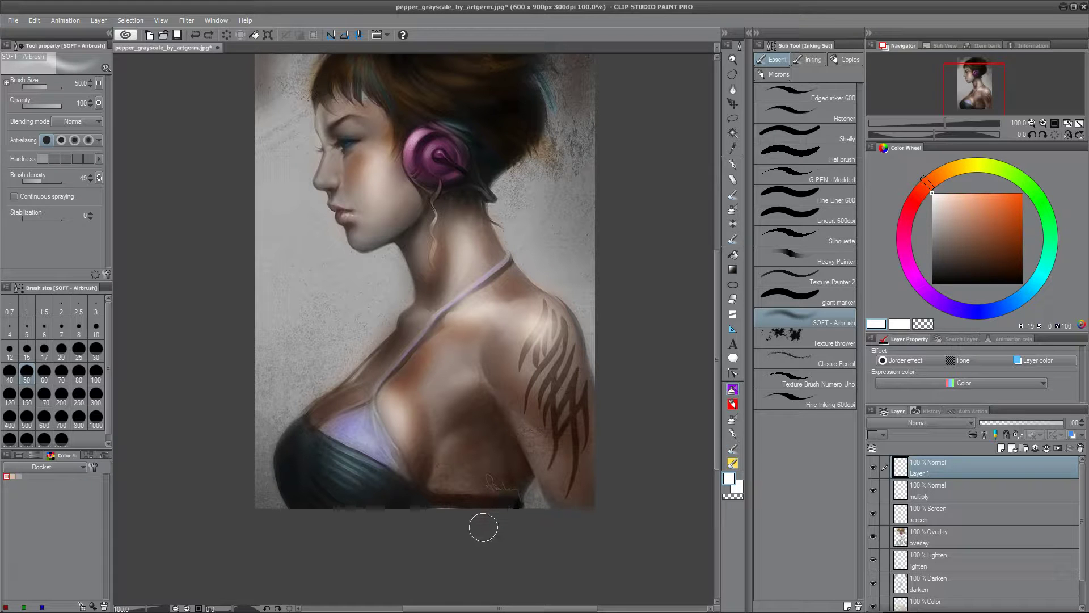
pyautogui.moveTo(498, 360)
pyautogui.mouseDown()
pyautogui.moveTo(450, 428)
pyautogui.moveTo(476, 477)
pyautogui.mouseUp()
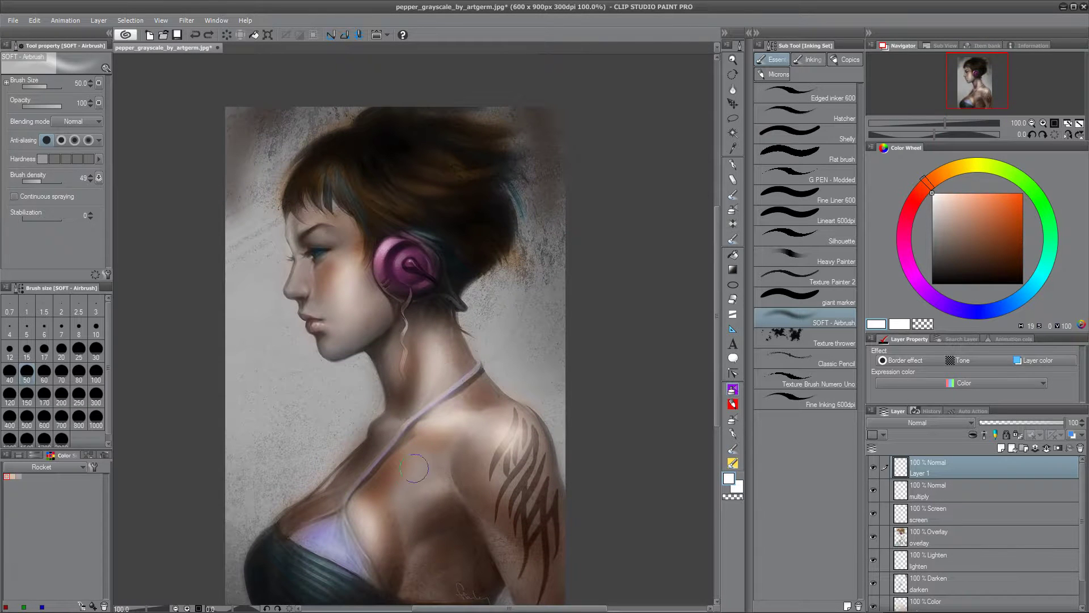